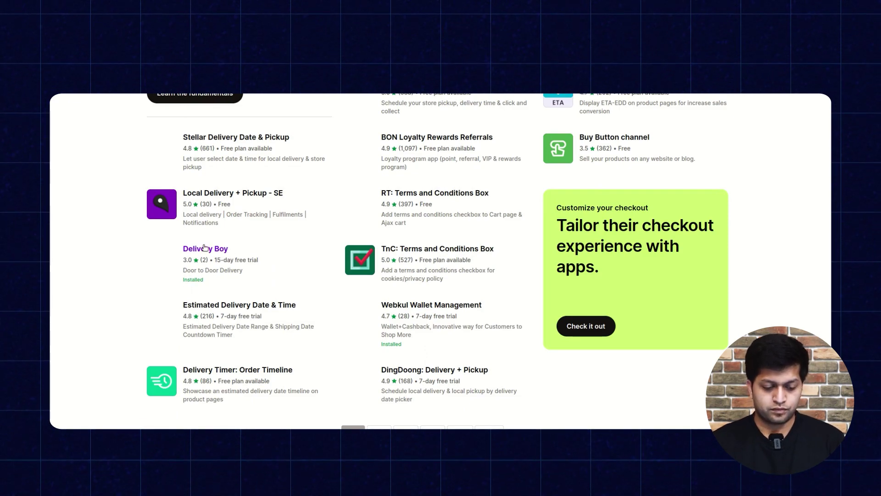
Close the store settings and show the installed apps list, headed by Delivery Boy.
left_click(205, 249)
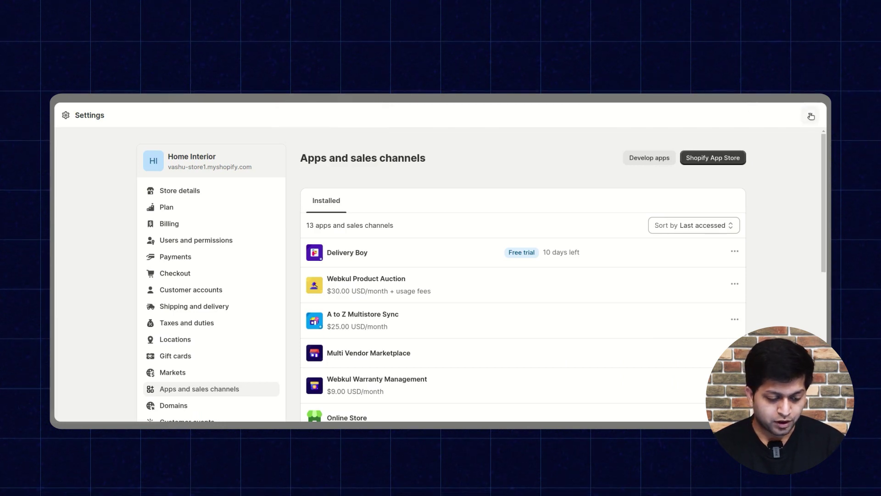
left_click(810, 114)
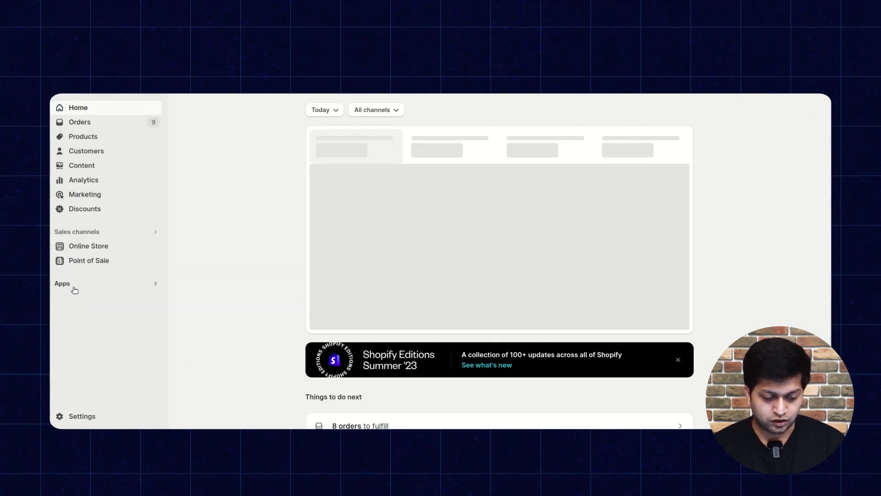
left_click(74, 290)
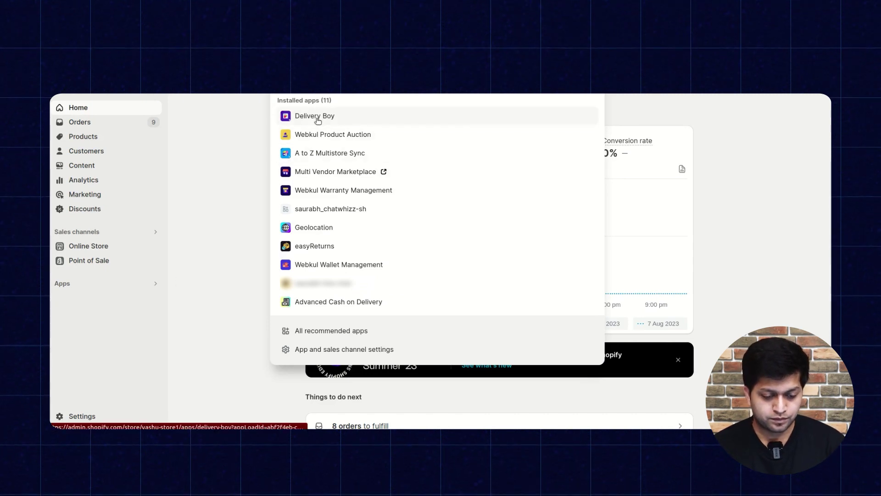
Open Delivery Boy's Orders page, listing #1009 and #1008, and expand its Settings menu.
left_click(317, 119)
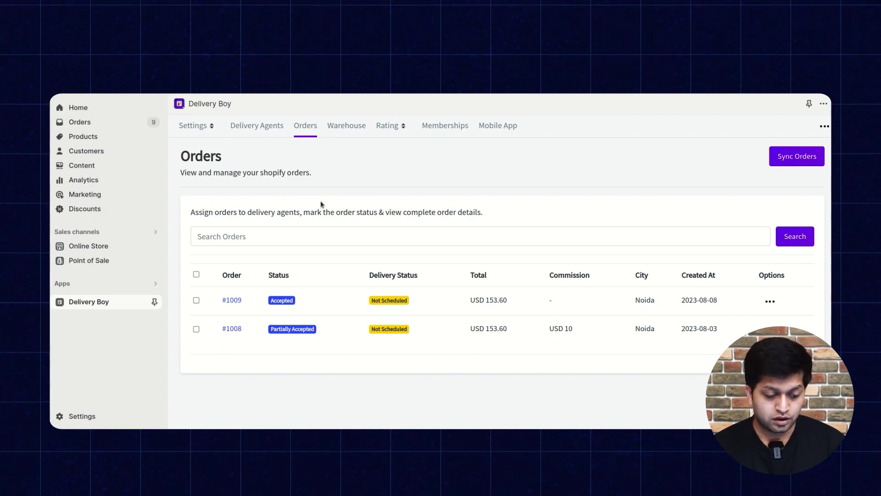
left_click(214, 132)
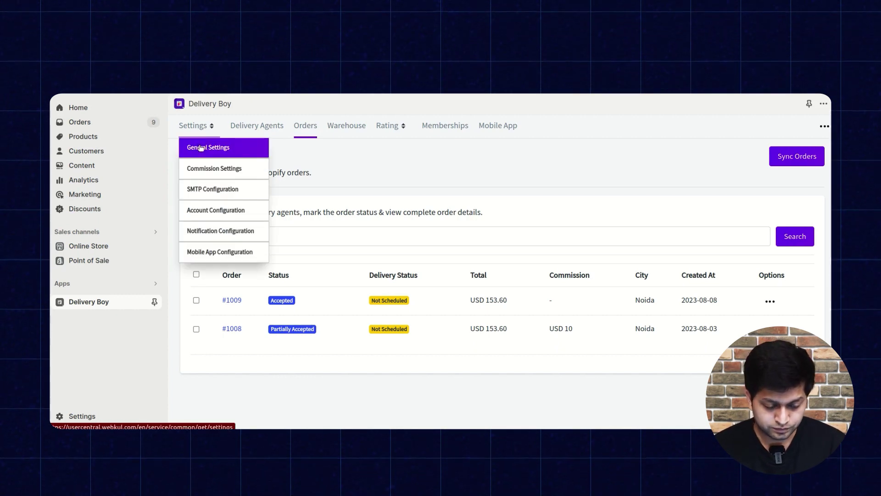
Review General Settings: auto-accept orders, auto-assign warehouse, and the Google Map and FCM API keys.
left_click(204, 147)
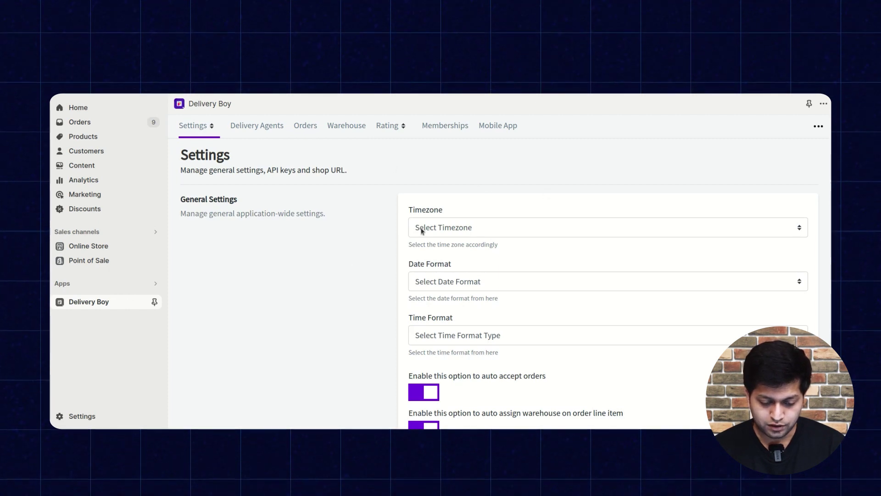
scroll(530, 280, "down", 2)
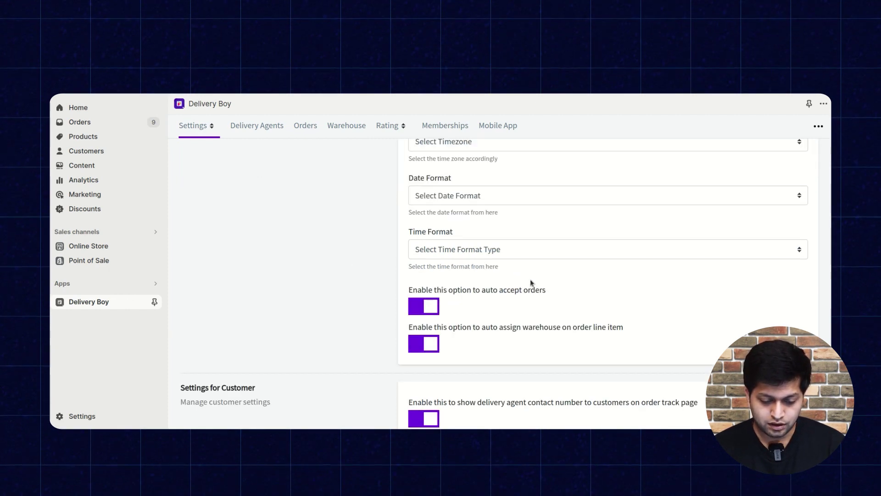
scroll(531, 234, "down", 1)
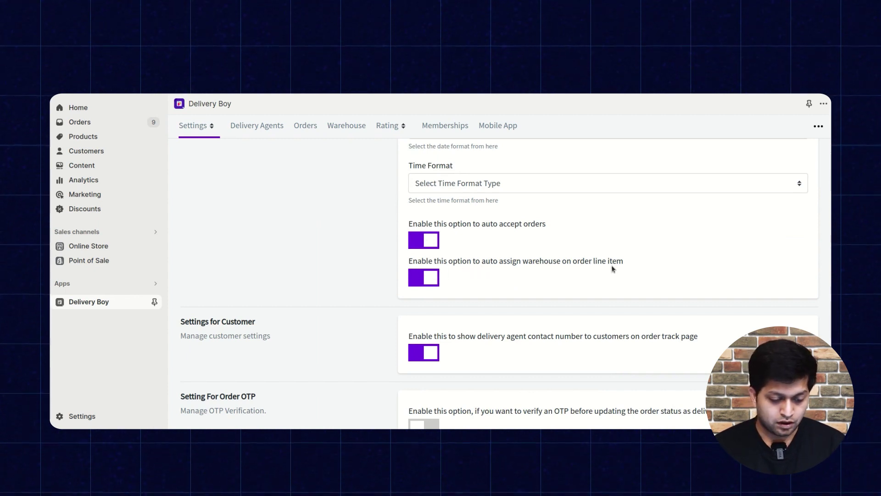
scroll(612, 269, "down", 3)
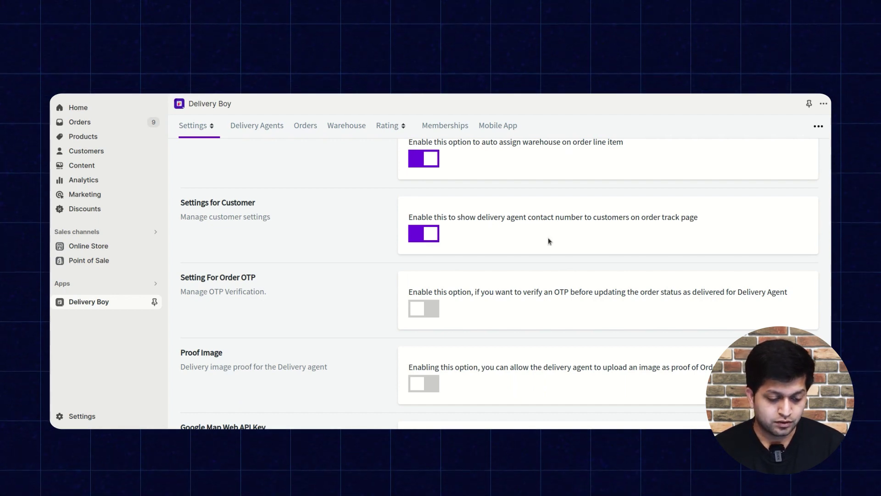
scroll(348, 270, "down", 3)
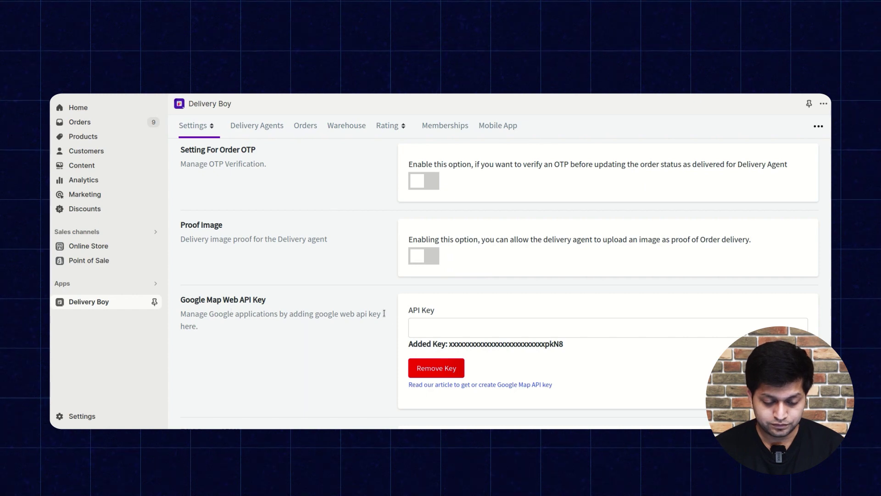
scroll(372, 332, "down", 2)
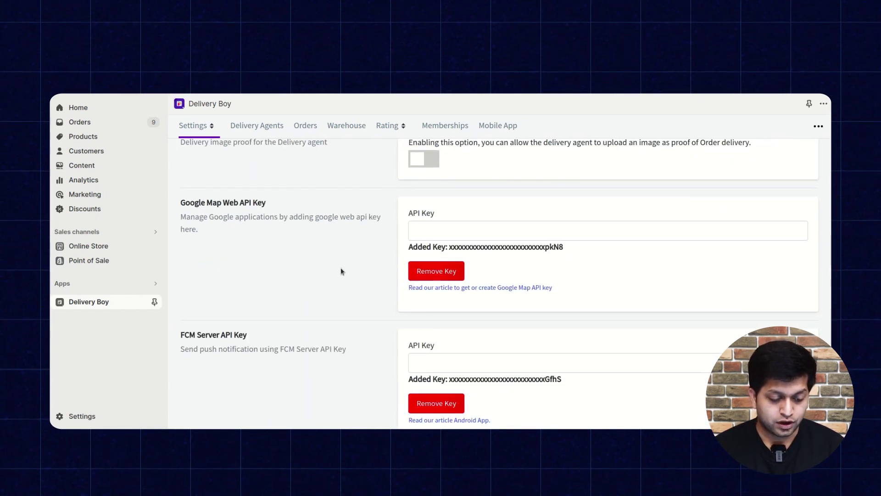
scroll(328, 284, "down", 2)
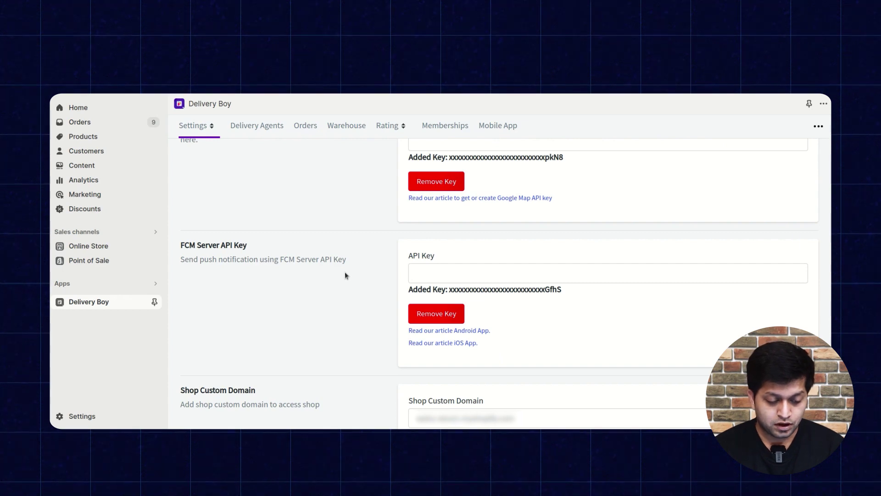
scroll(345, 272, "down", 3)
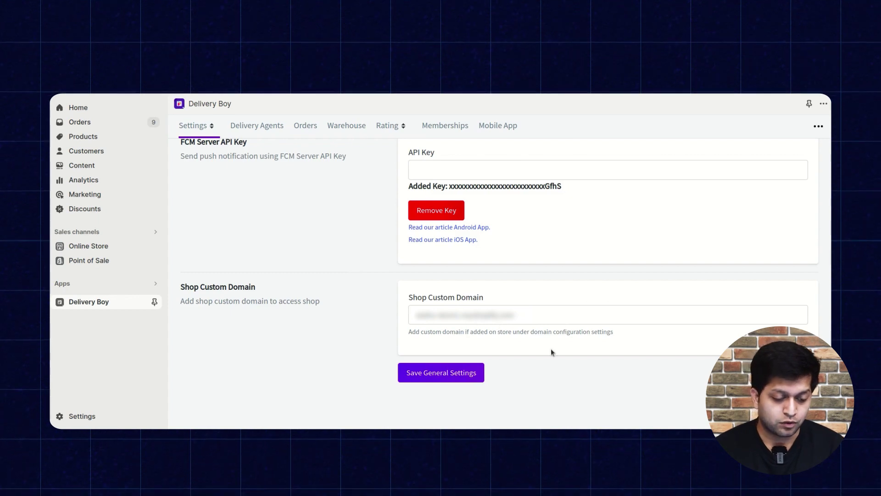
scroll(555, 343, "up", 10)
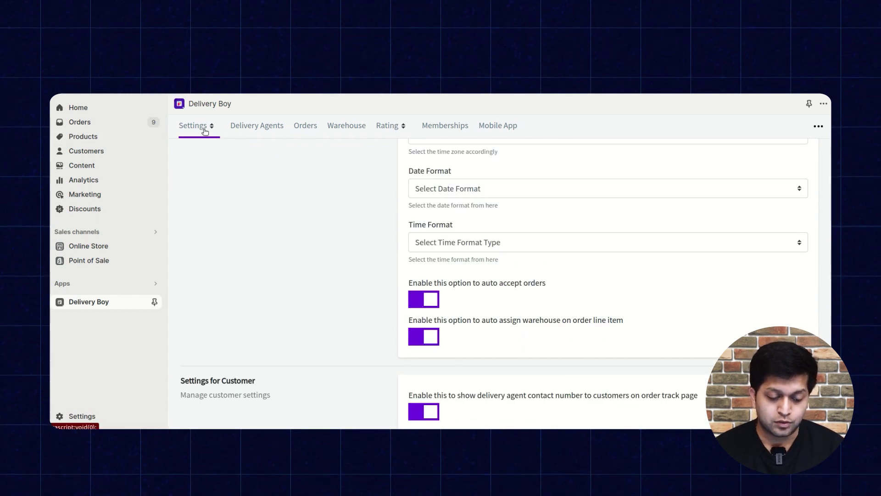
left_click(209, 130)
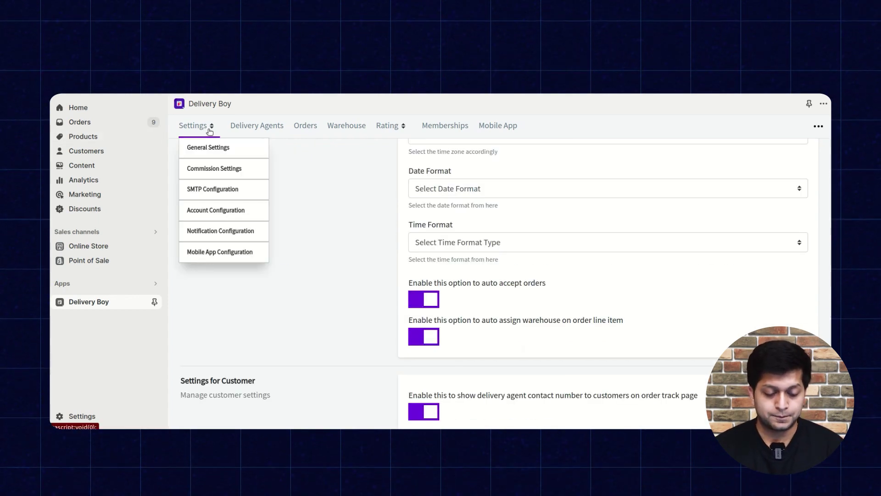
Open Commission Settings and keep the commission type Fixed with amount 10.
left_click(214, 171)
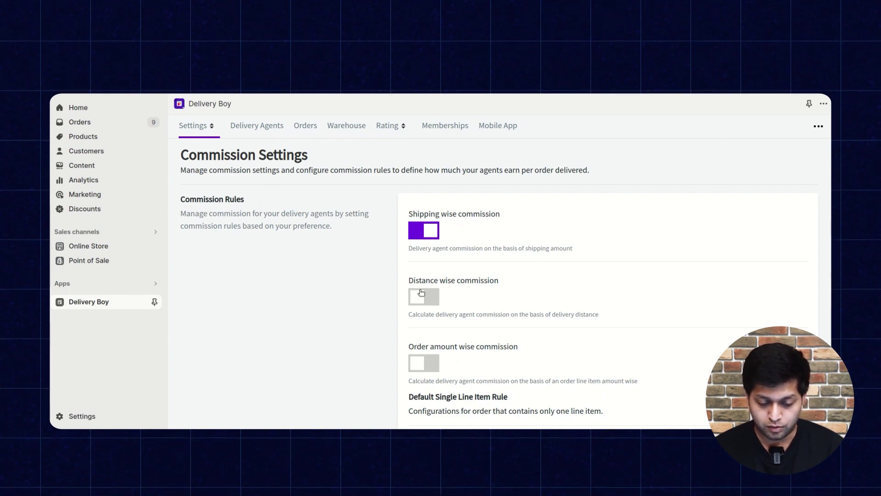
scroll(501, 286, "down", 2)
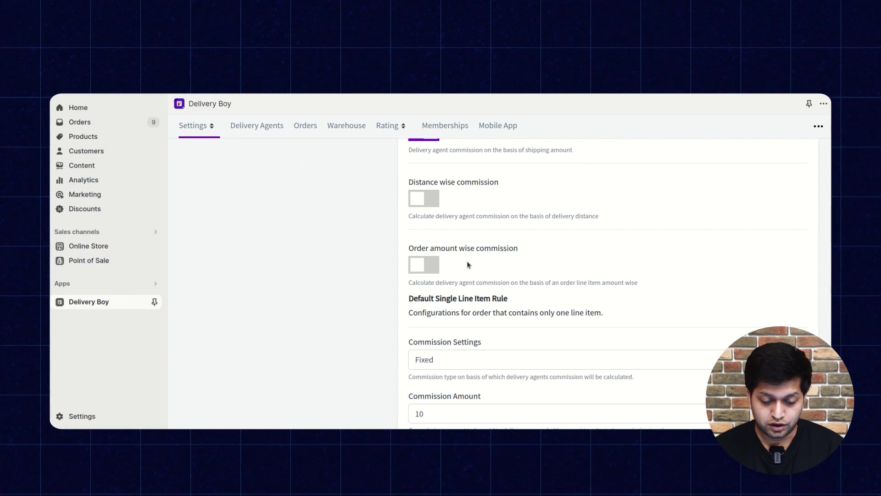
scroll(466, 264, "down", 3)
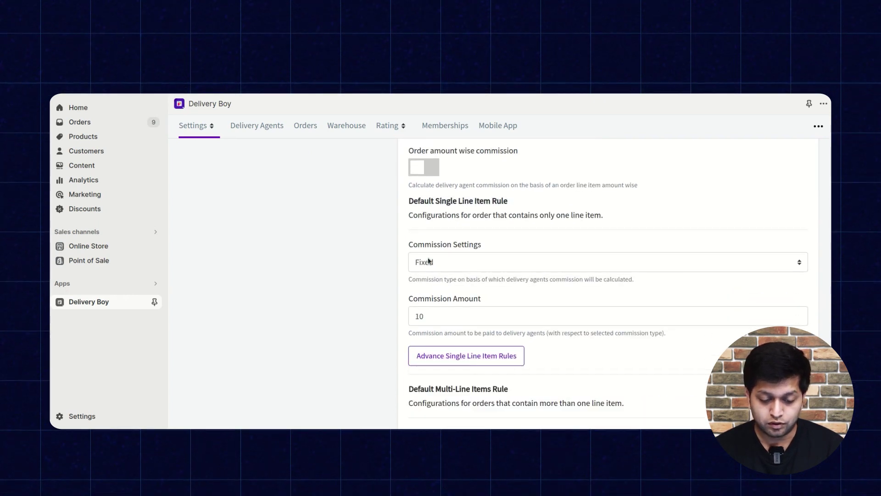
left_click(455, 261)
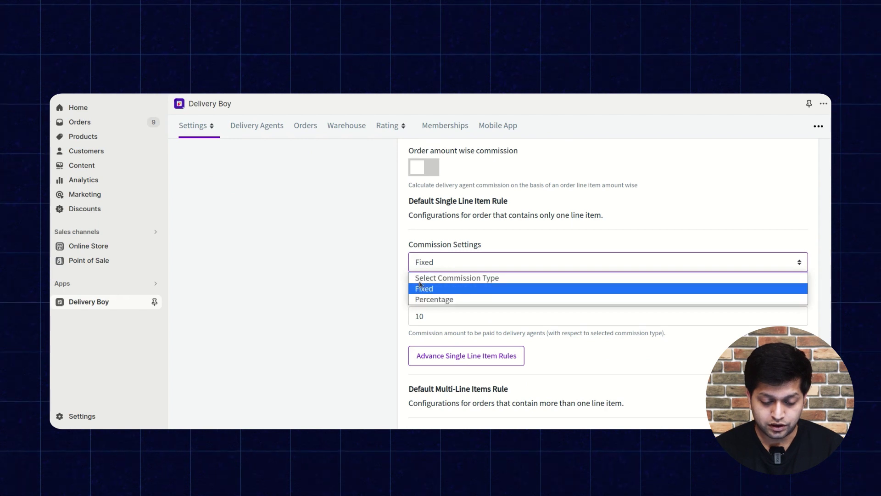
left_click(455, 289)
left_click(488, 312)
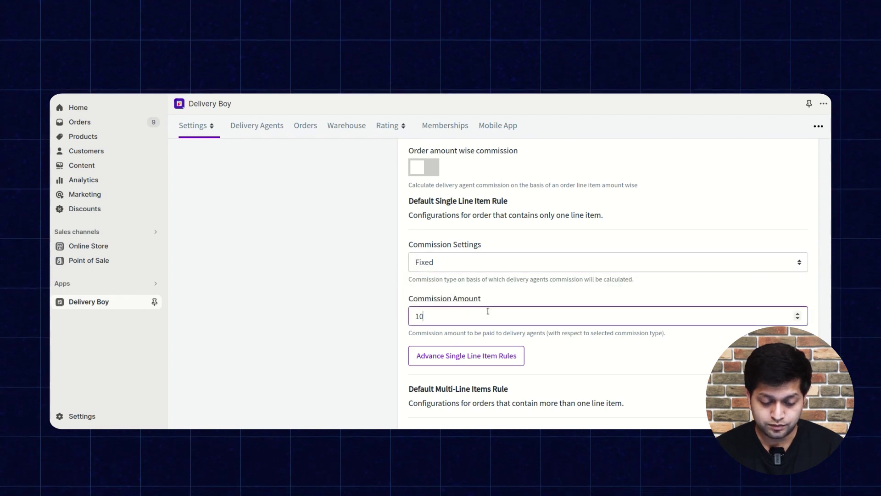
View the single-line rules, including the custom rule: amount 10–20, 0–10 km, commission 10.
left_click(385, 325)
scroll(384, 325, "down", 2)
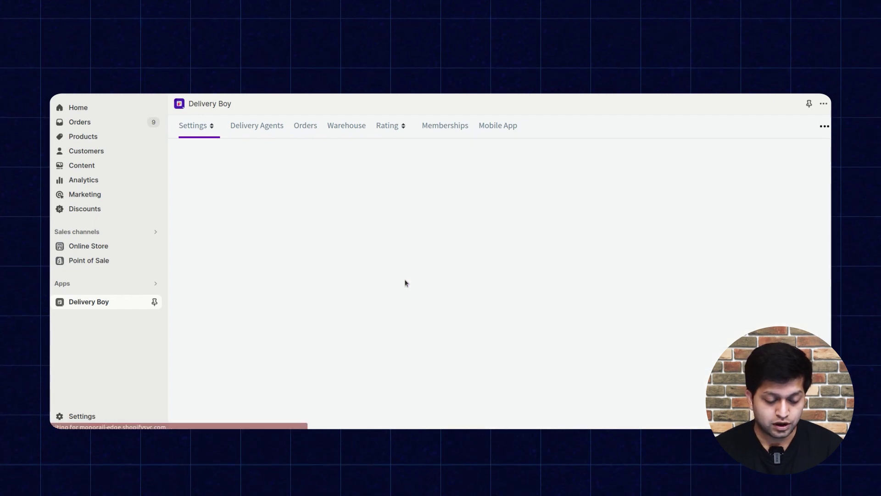
scroll(405, 282, "down", 3)
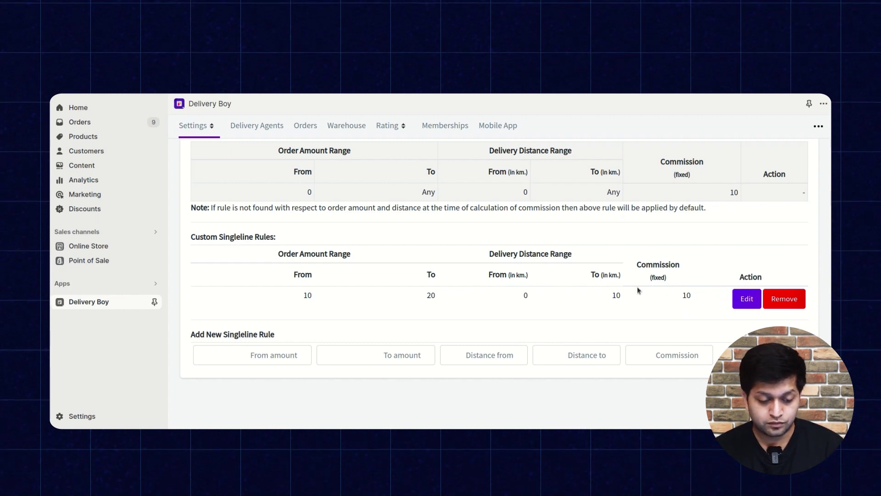
scroll(651, 280, "up", 3)
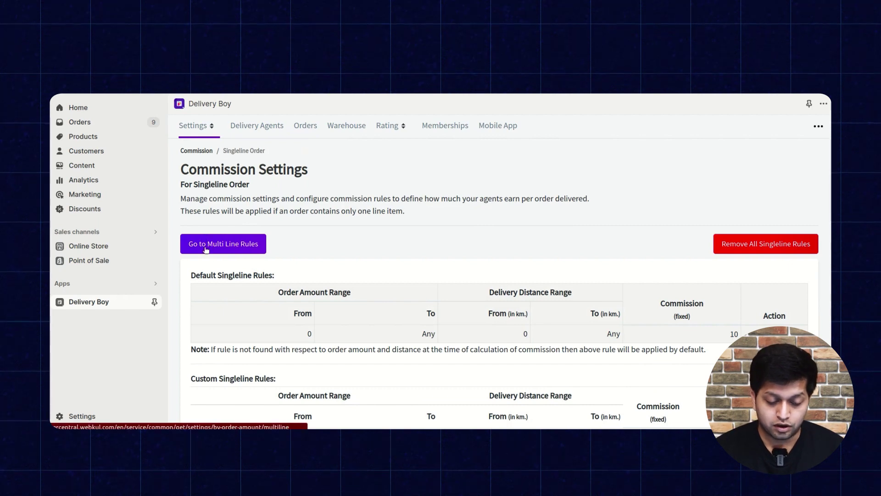
Switch to the multi-line commission rules and scroll through their tables.
left_click(211, 249)
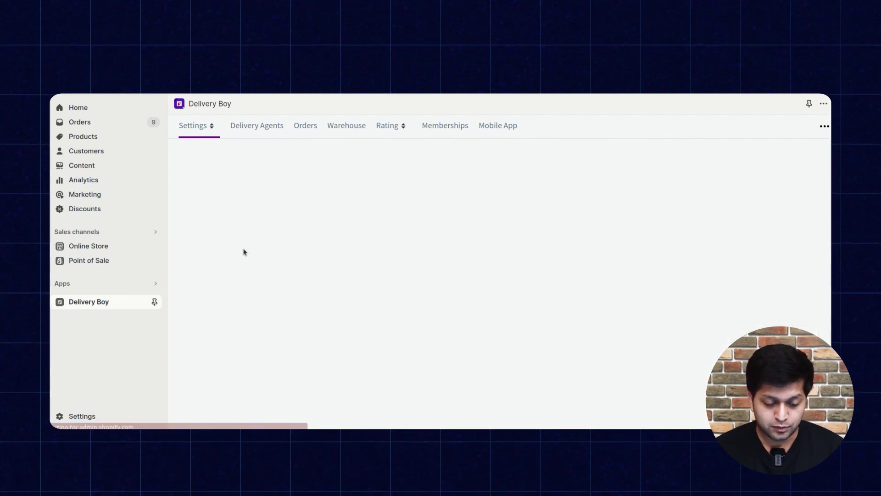
scroll(403, 281, "down", 1)
scroll(403, 285, "down", 2)
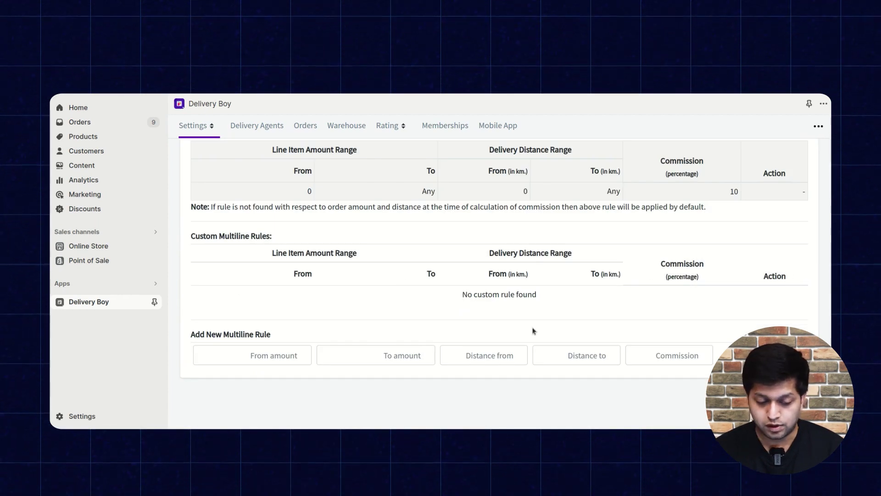
scroll(533, 331, "up", 1)
scroll(530, 331, "up", 3)
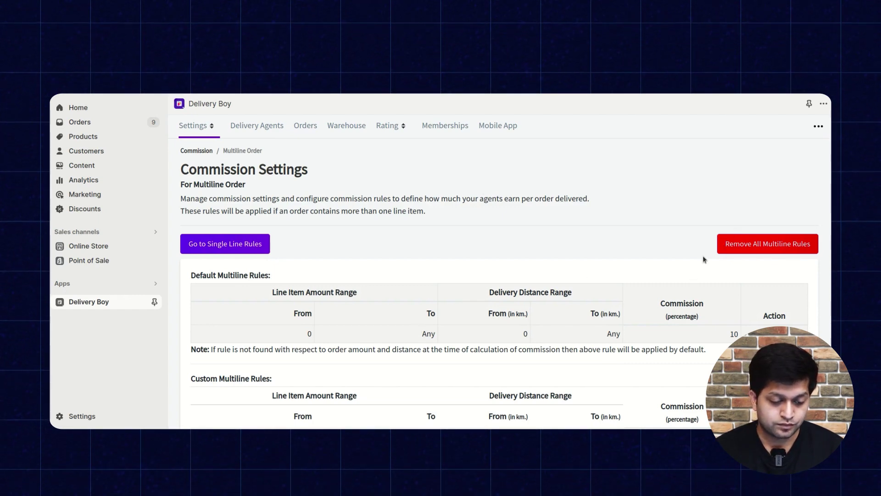
Return to Commission Settings and reopen the Multiline rules, showing the default 10 percentage rule.
left_click(204, 152)
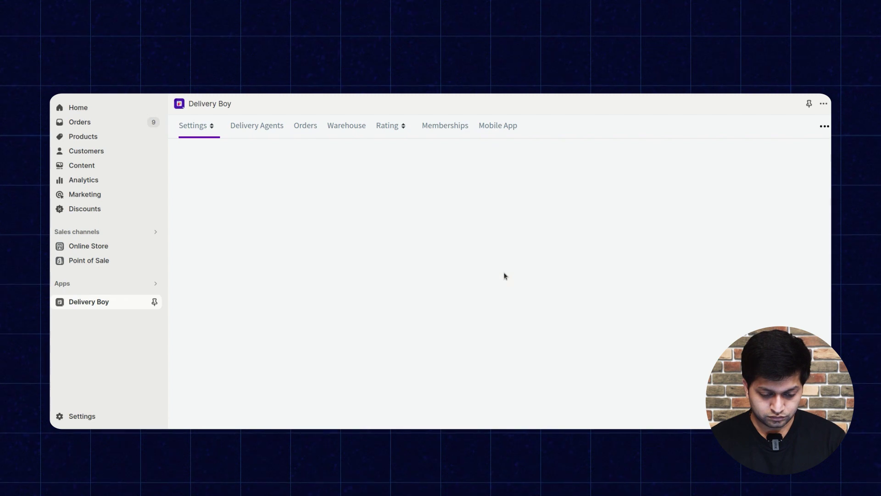
scroll(505, 275, "down", 5)
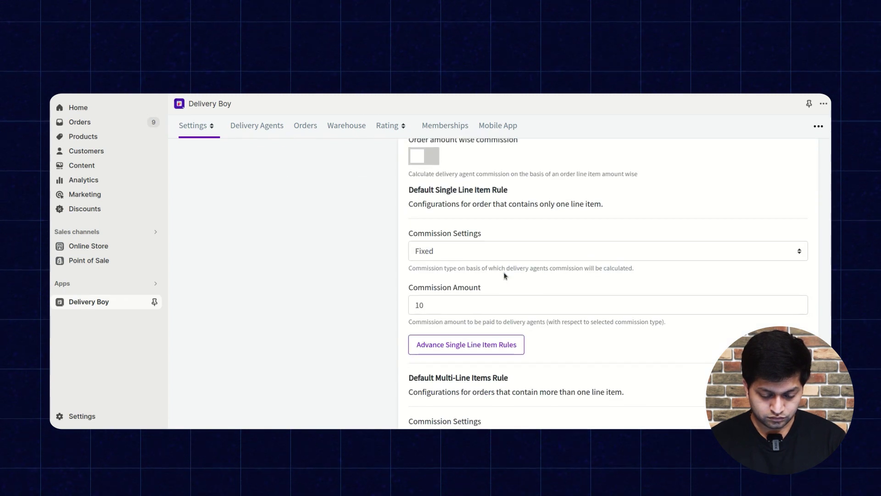
scroll(505, 276, "down", 5)
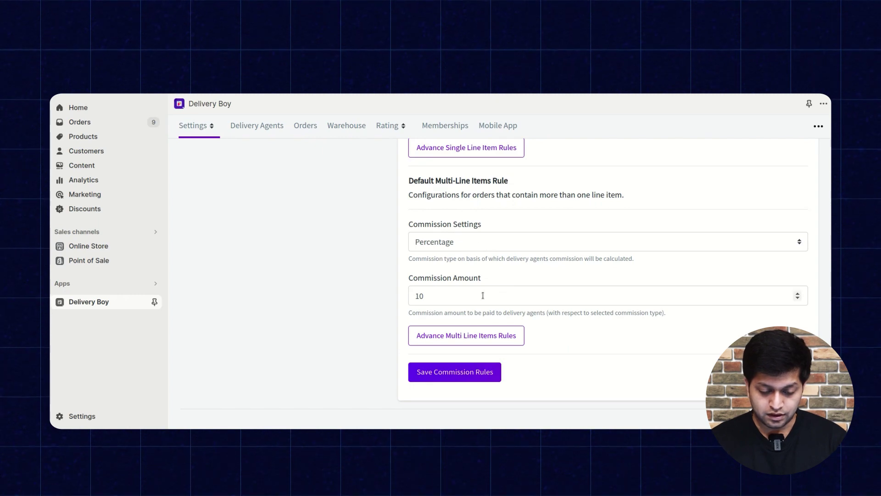
scroll(487, 299, "down", 1)
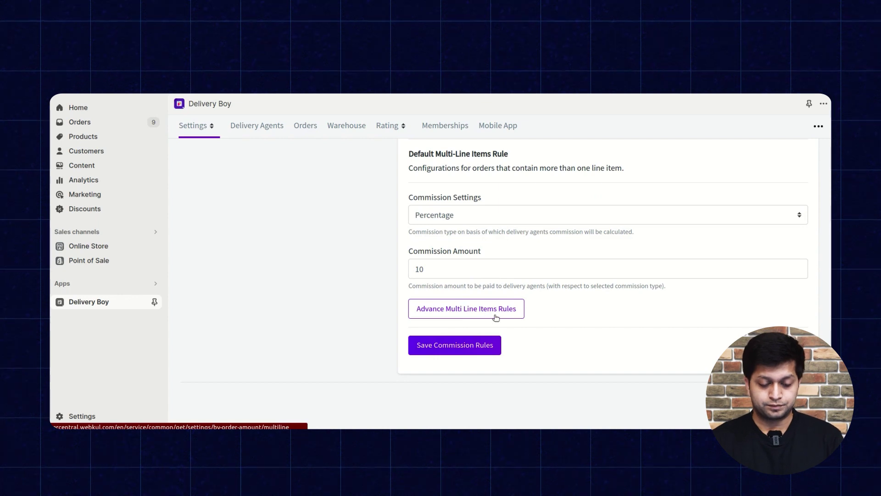
left_click(511, 314)
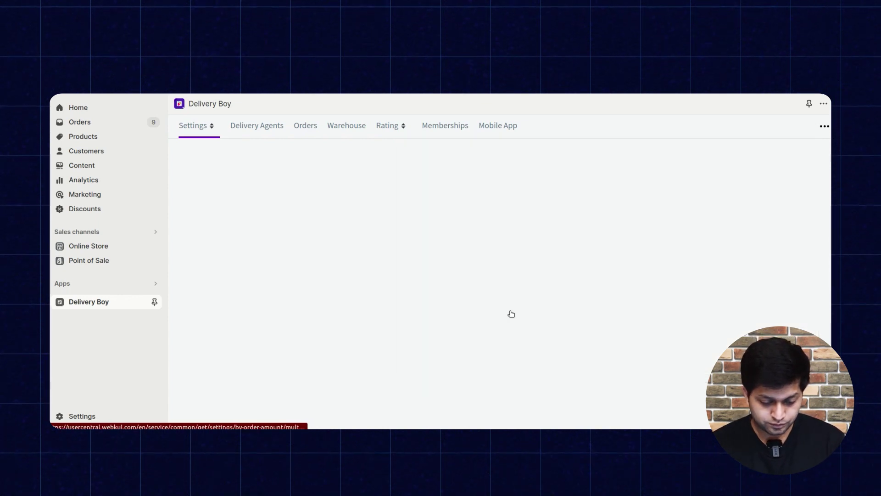
scroll(511, 314, "down", 3)
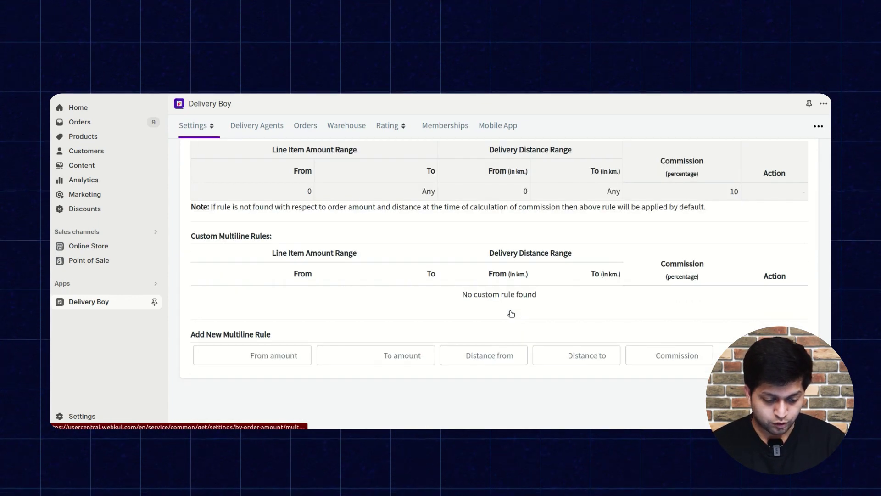
scroll(354, 334, "up", 3)
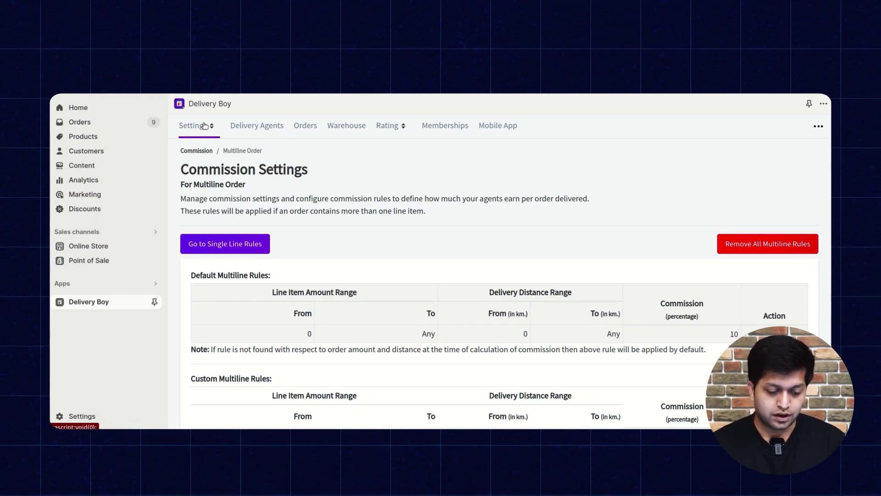
left_click(201, 127)
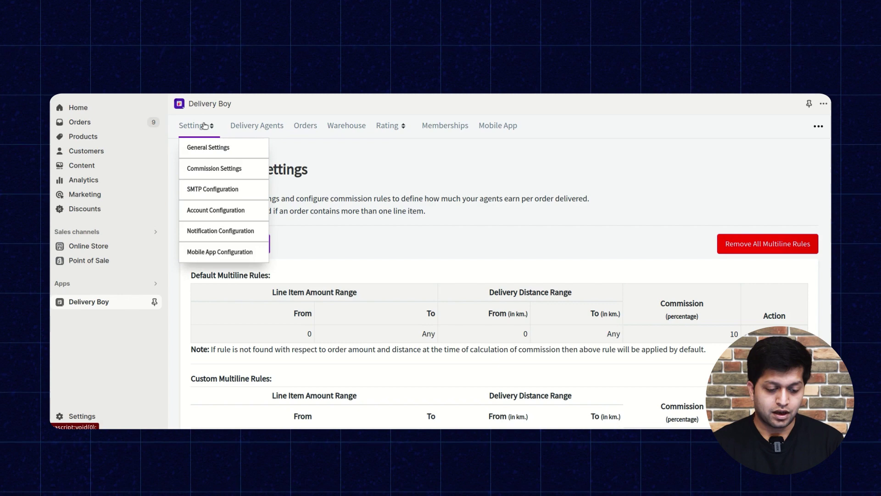
Look over the SMTP Configuration form, then move to Account Configuration.
left_click(204, 189)
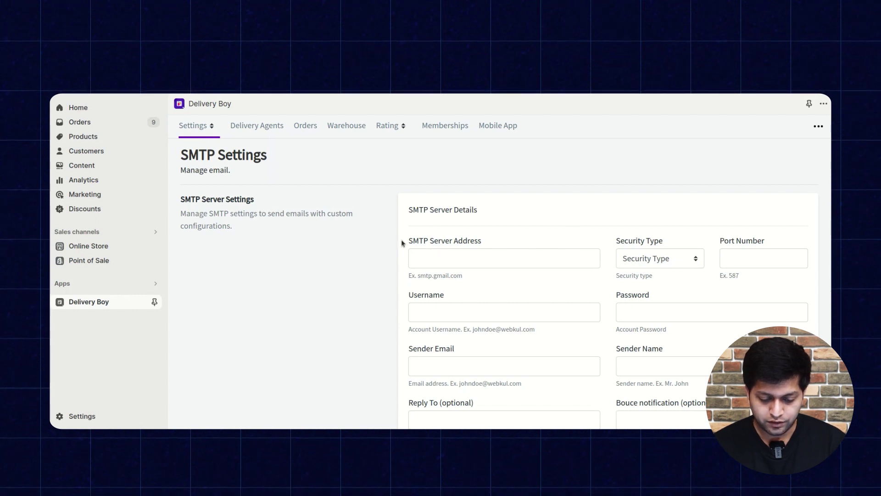
scroll(465, 252, "down", 2)
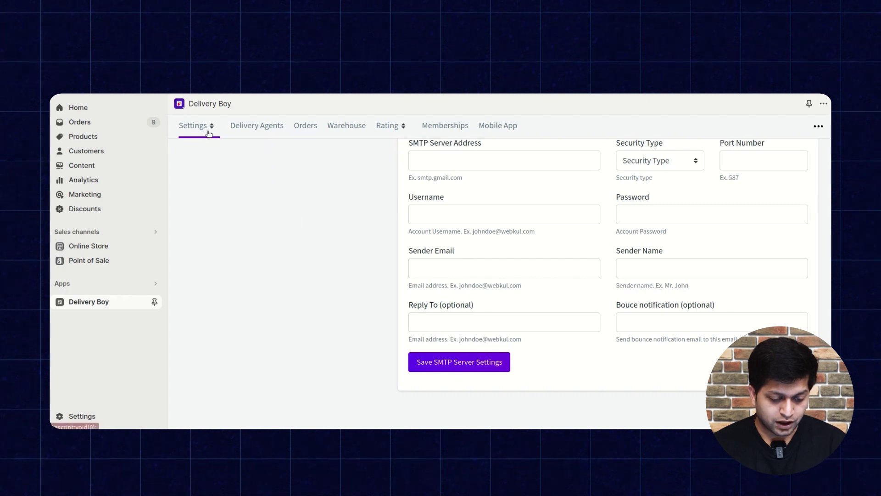
left_click(209, 126)
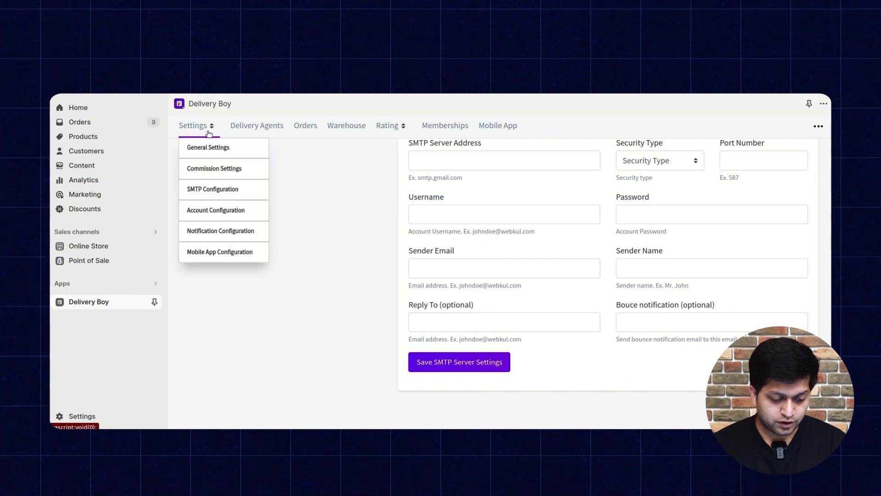
left_click(211, 218)
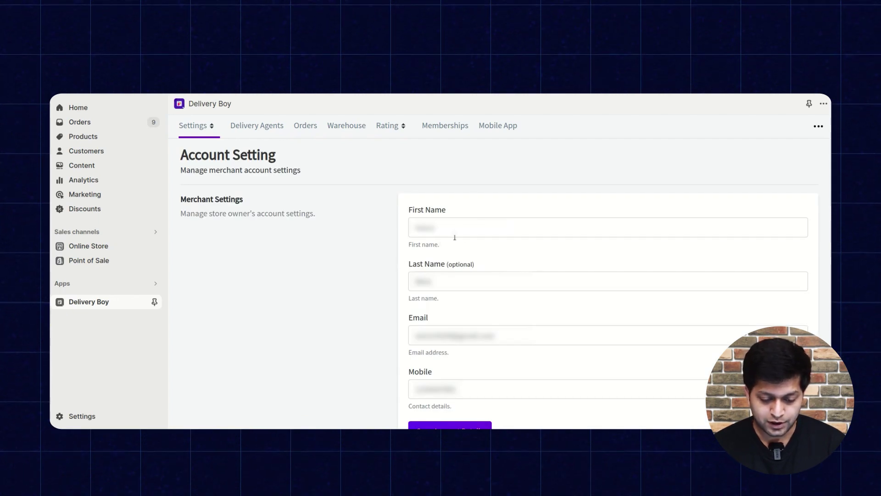
Scroll the Account Setting page through the merchant details and the Reset Password section.
scroll(494, 281, "down", 3)
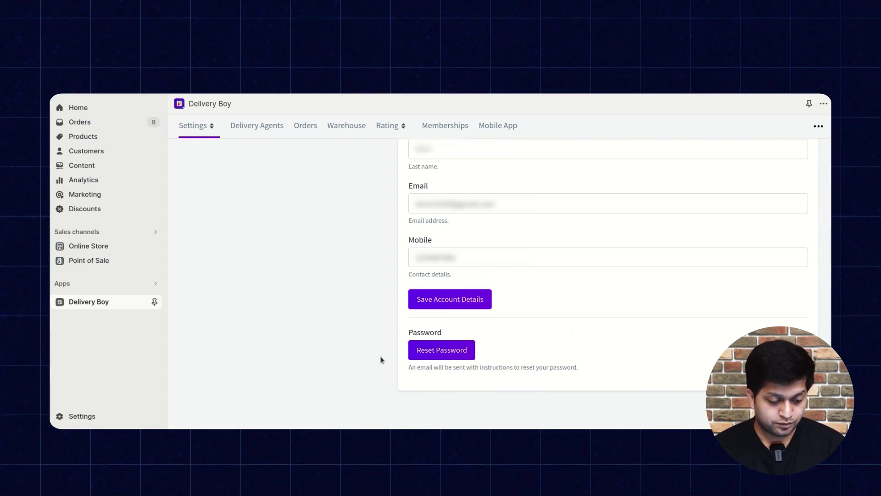
scroll(380, 358, "up", 3)
Open Notification Configuration and start a notification for the Order otp to customer activity.
left_click(205, 124)
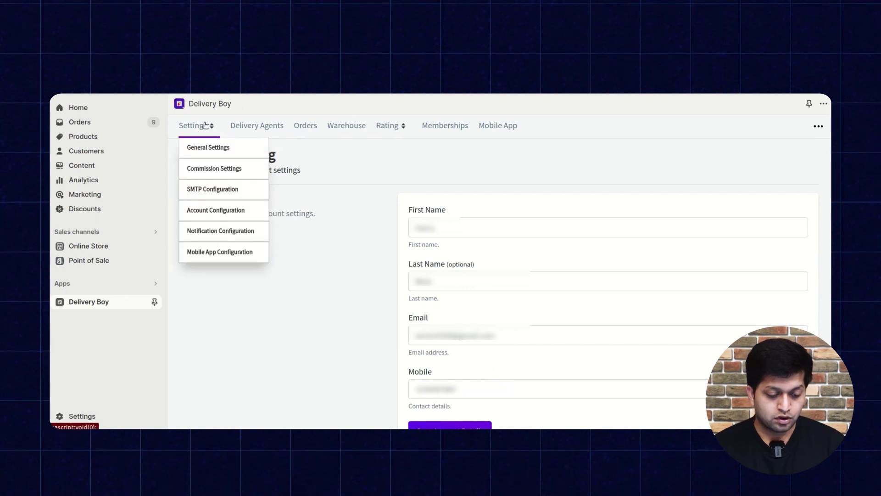
left_click(218, 231)
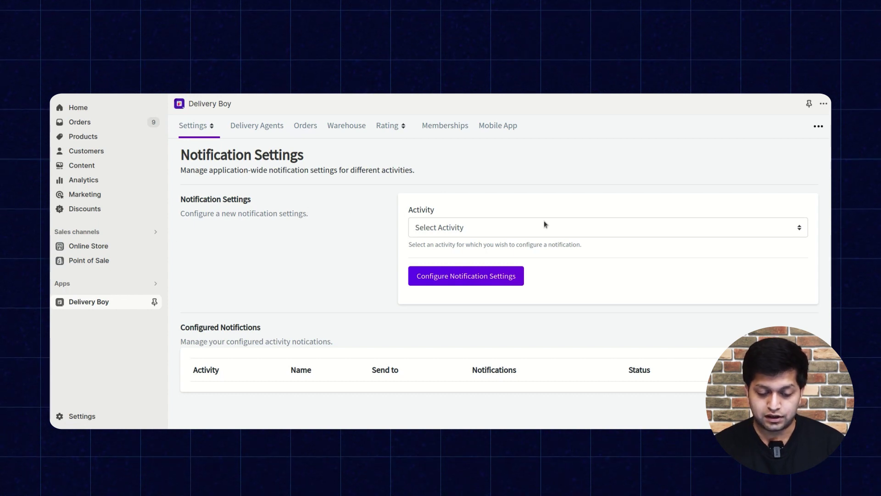
left_click(684, 232)
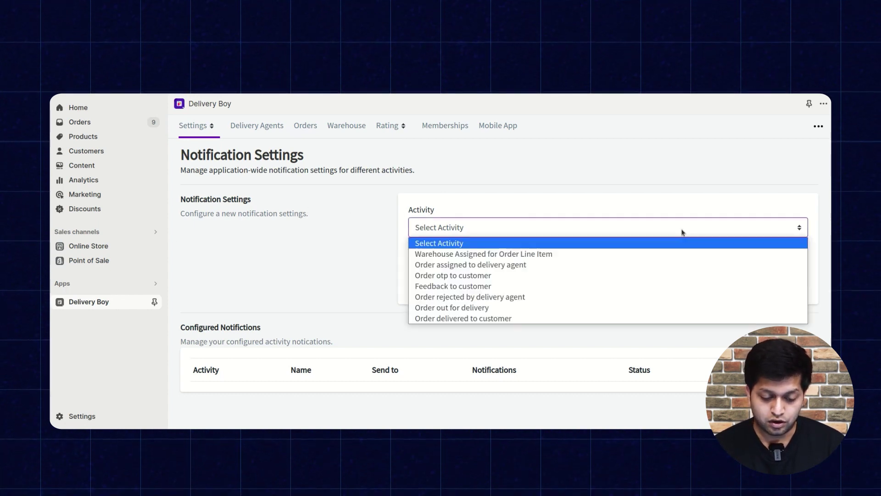
left_click(621, 273)
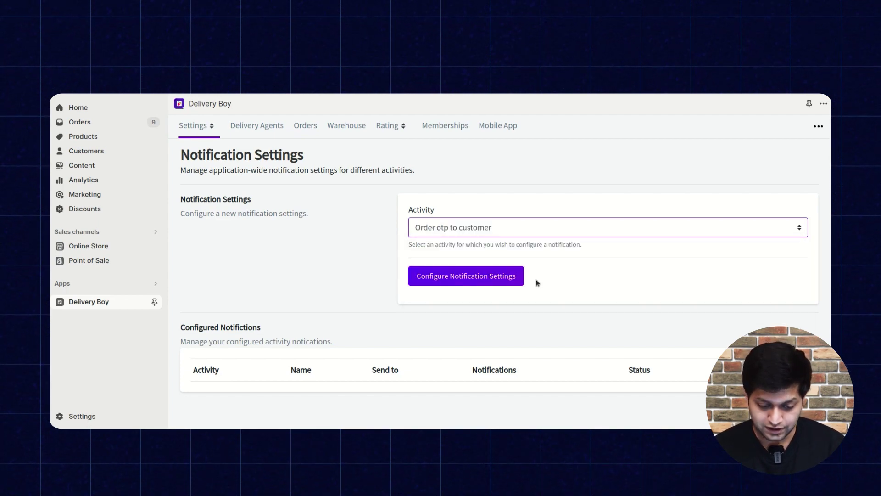
left_click(508, 276)
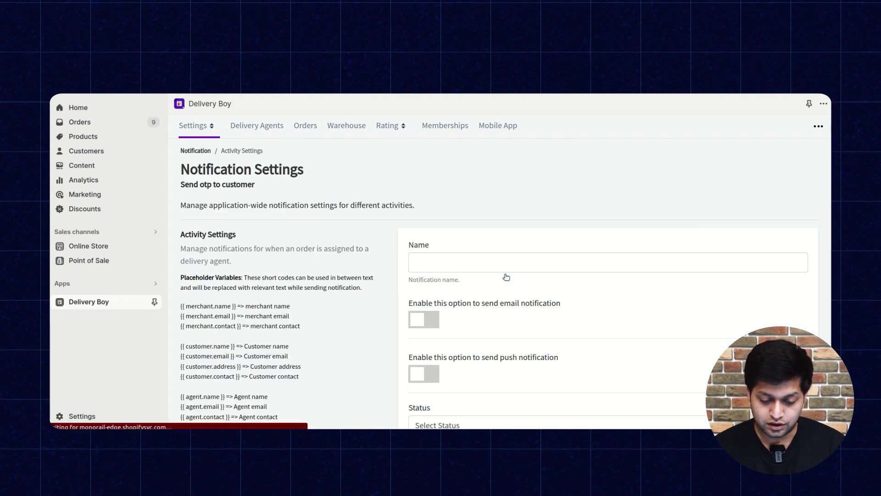
Inspect the notification form's Status and Target options without saving anything.
left_click(437, 260)
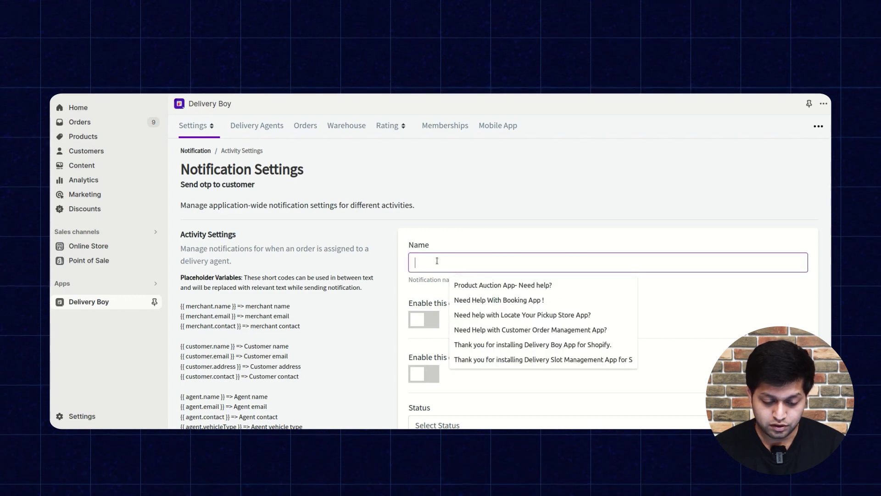
left_click(400, 271)
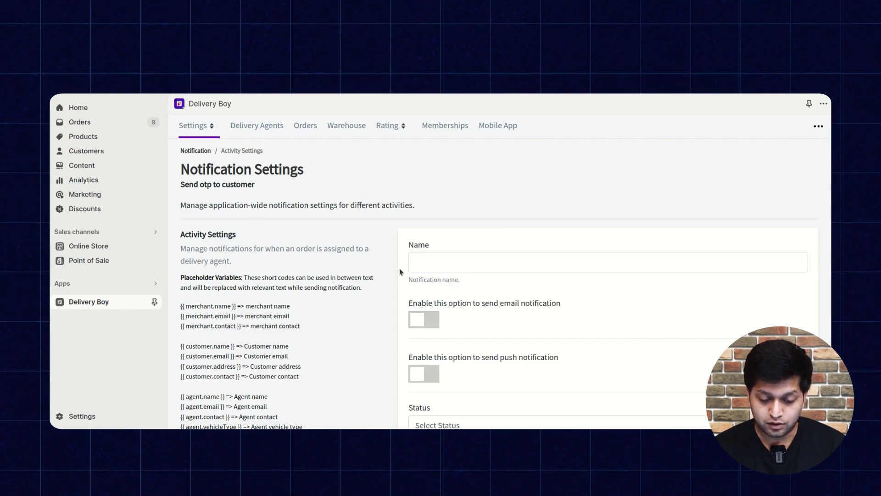
scroll(406, 264, "down", 2)
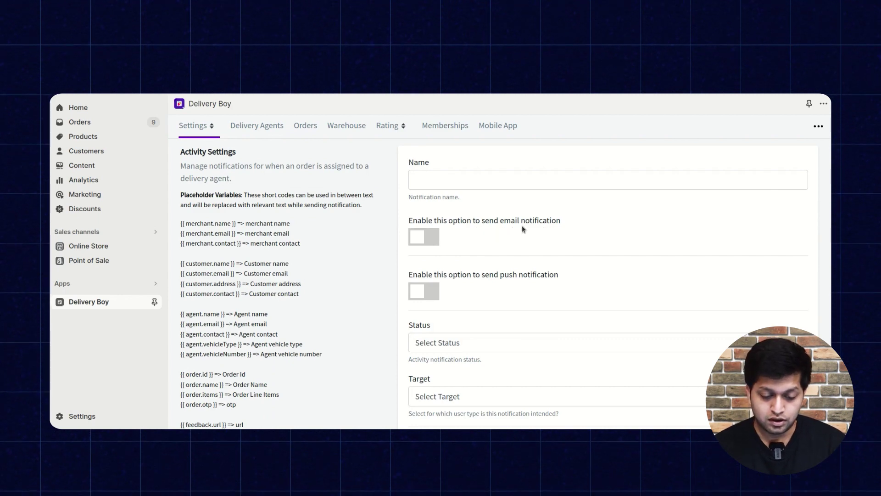
scroll(524, 236, "down", 1)
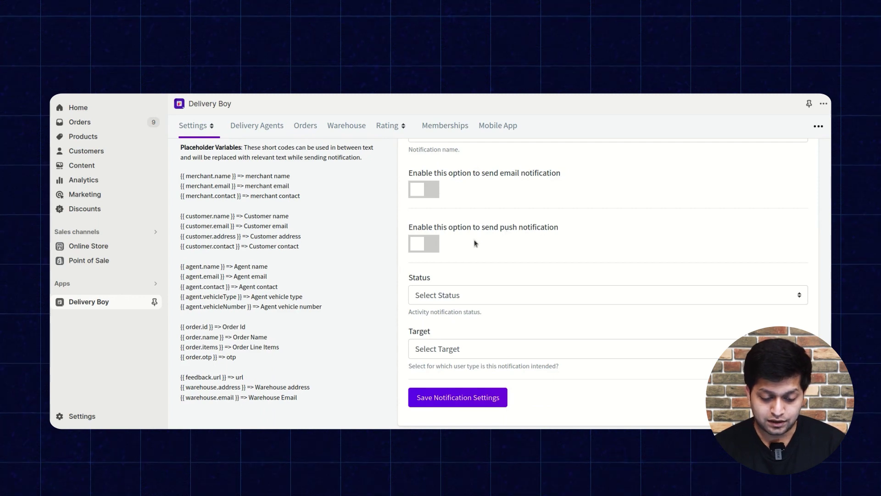
scroll(475, 244, "down", 1)
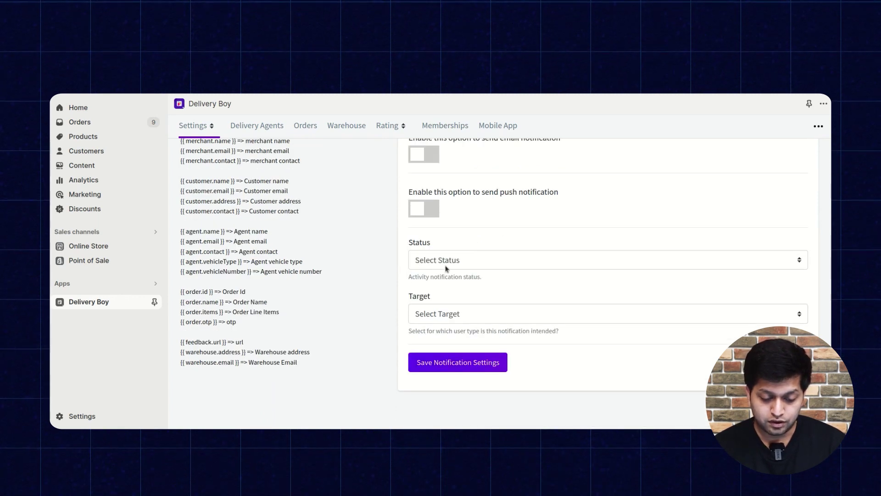
left_click(489, 258)
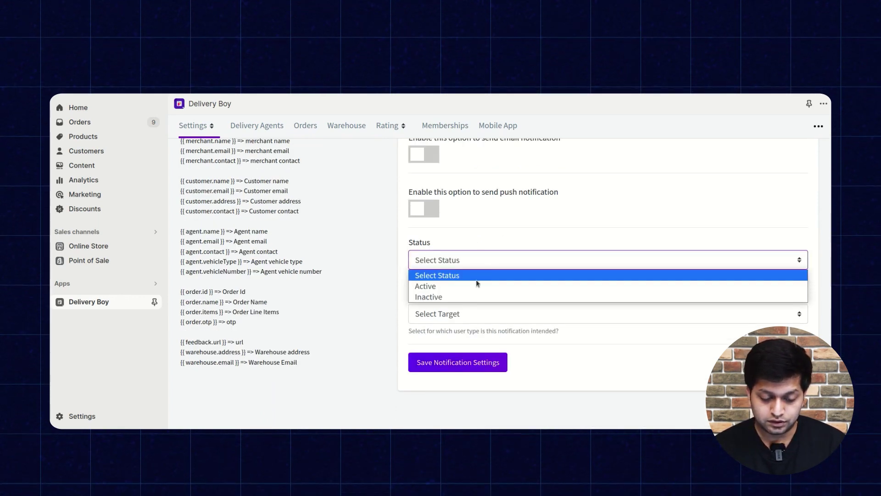
left_click(401, 264)
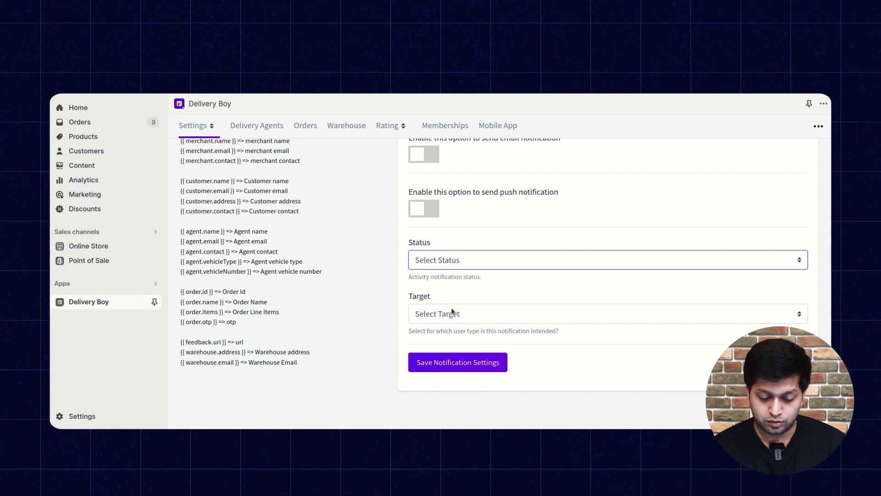
left_click(503, 316)
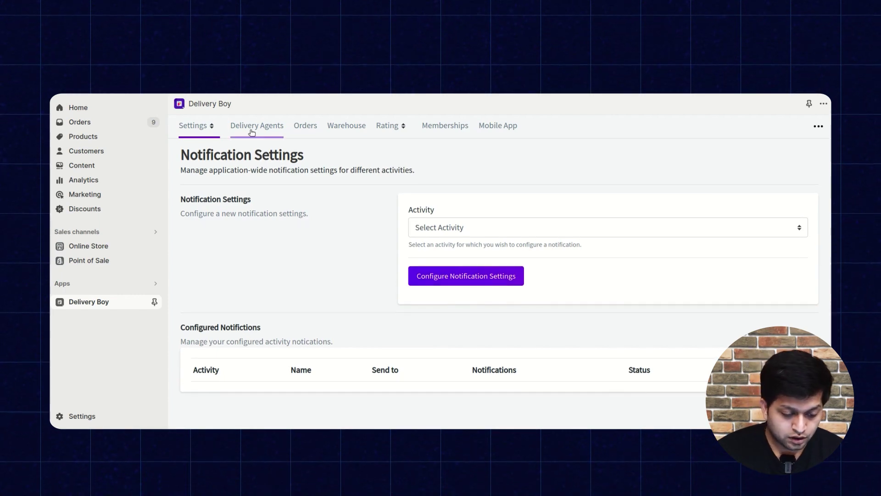
Review Mobile App Settings: admin order price on, agent order price off, customer phone shown.
left_click(197, 127)
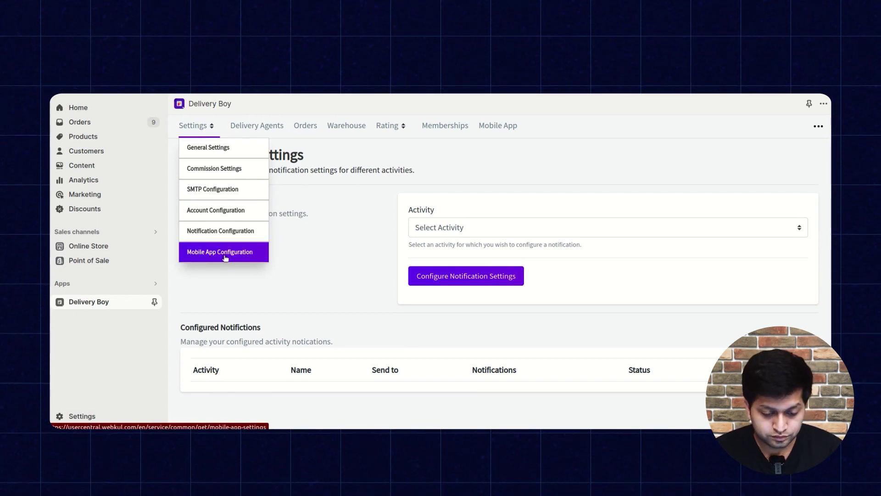
left_click(226, 256)
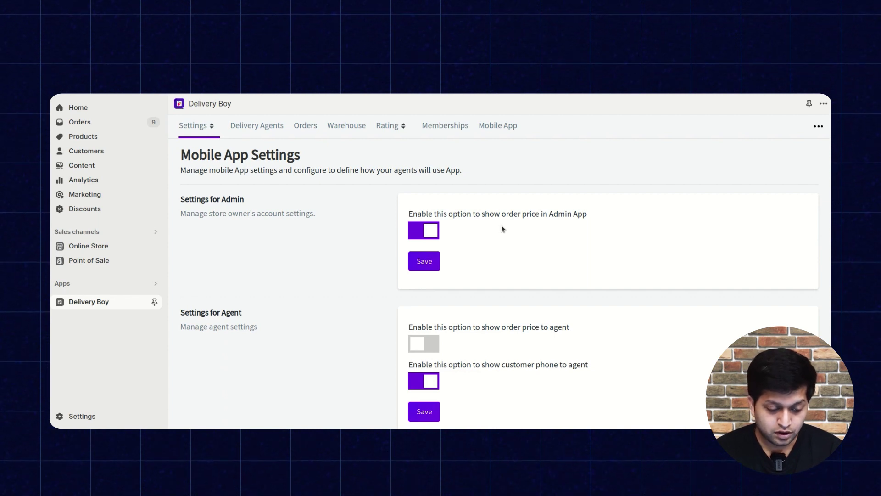
scroll(426, 237, "down", 2)
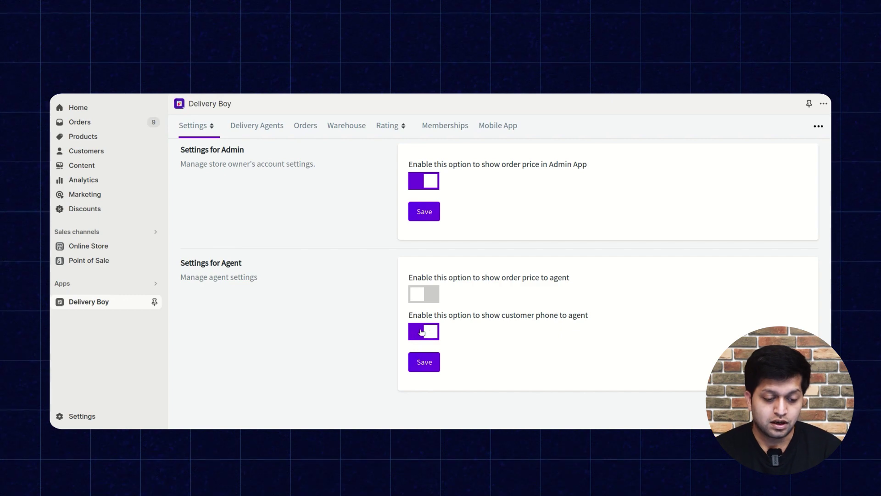
scroll(364, 345, "up", 1)
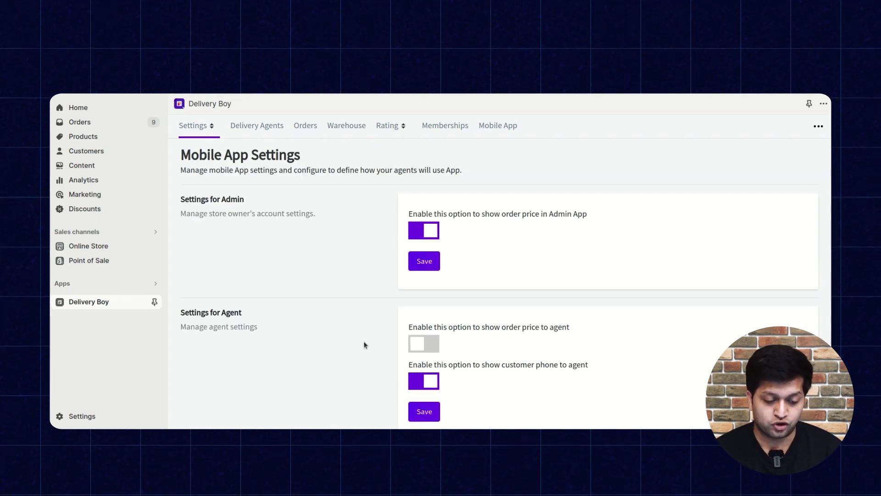
Open Delivery Agents and scroll through the Create Agent form's fields.
left_click(271, 127)
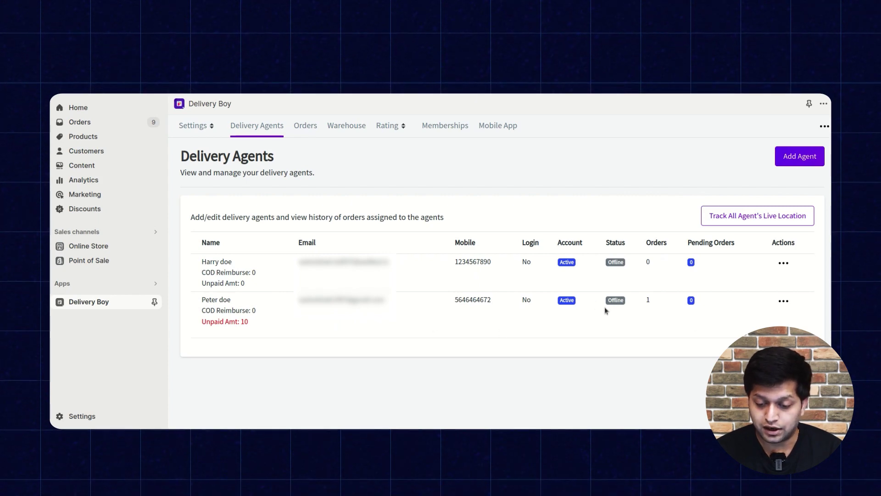
left_click(799, 157)
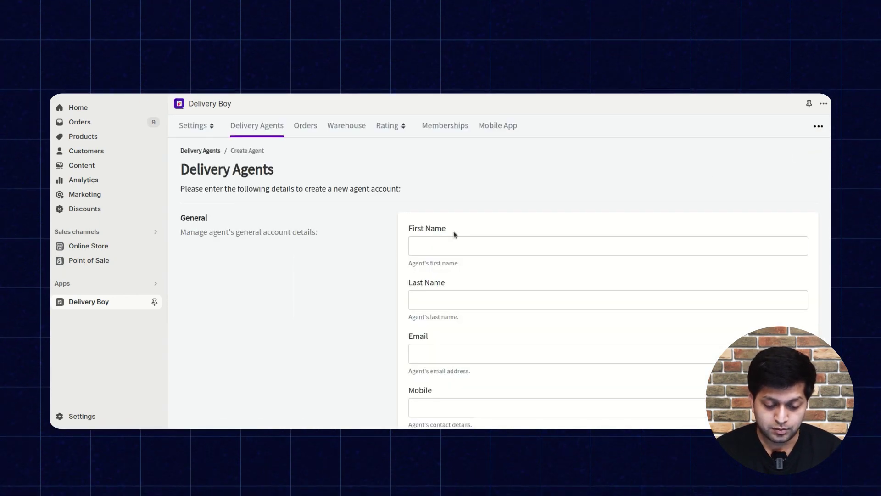
scroll(469, 289, "down", 1)
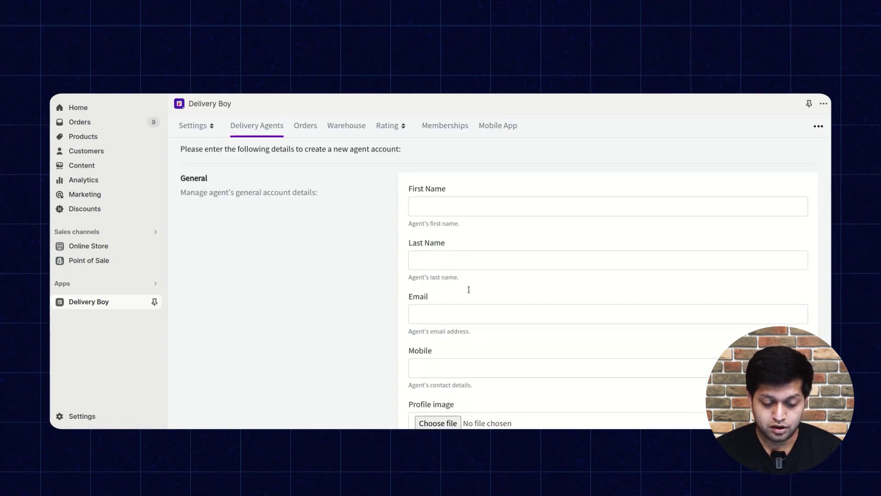
scroll(469, 290, "down", 3)
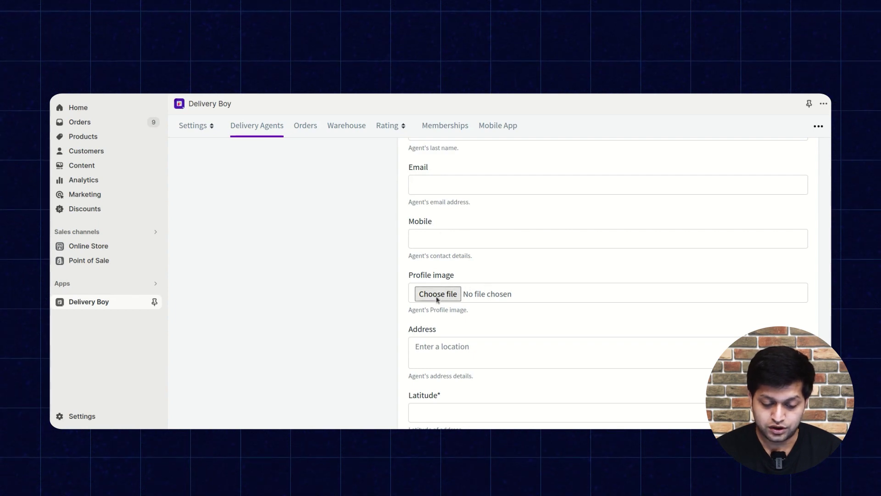
scroll(439, 304, "down", 3)
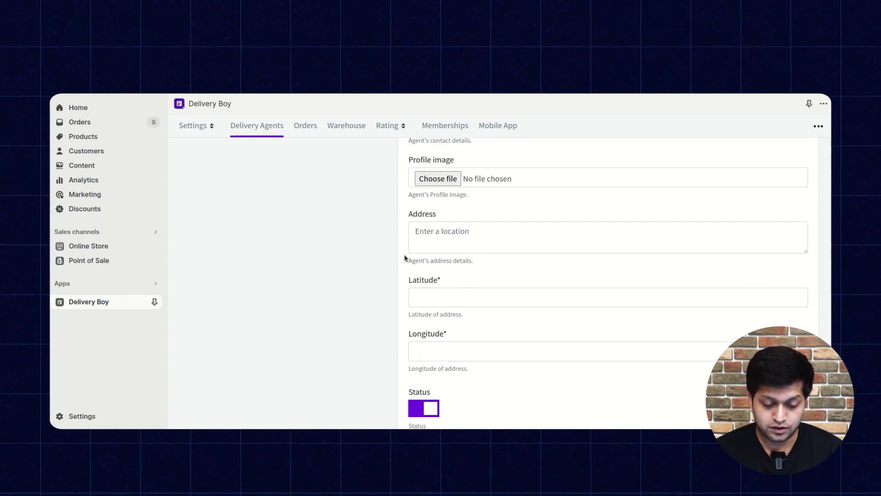
scroll(455, 301, "down", 3)
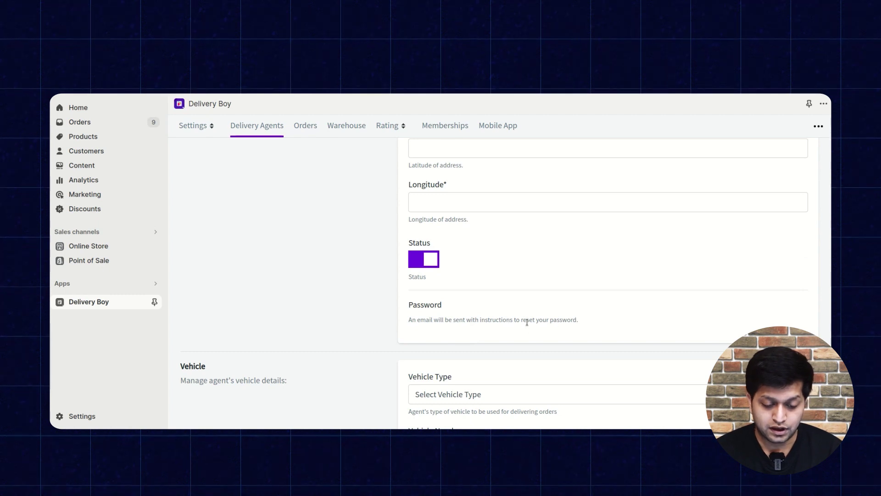
scroll(526, 321, "down", 2)
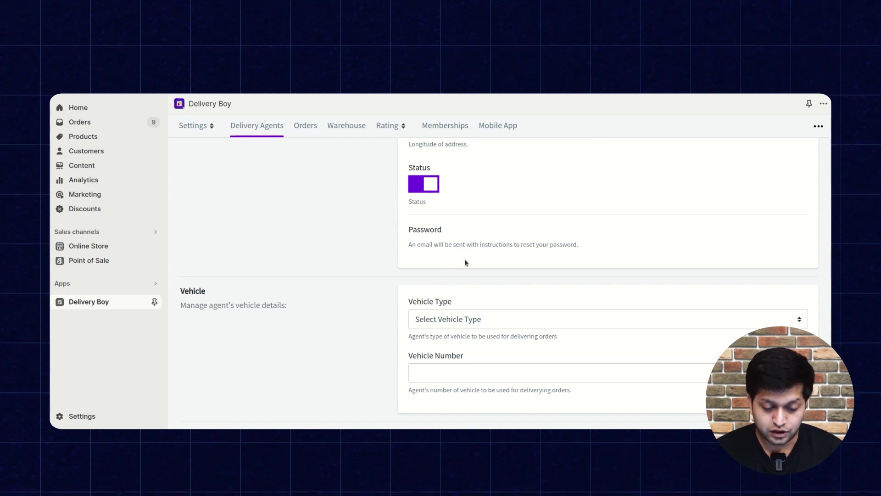
scroll(464, 260, "down", 1)
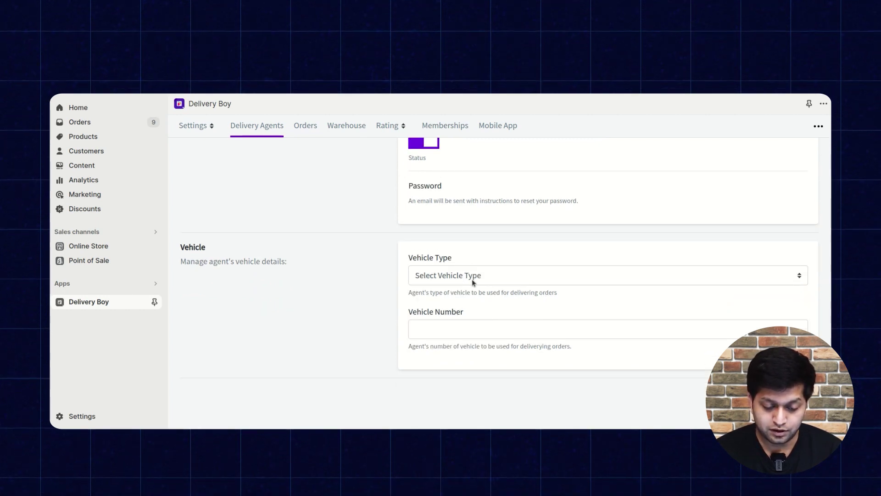
Check the Vehicle Type options, then return to the Delivery Agents list without saving.
left_click(485, 279)
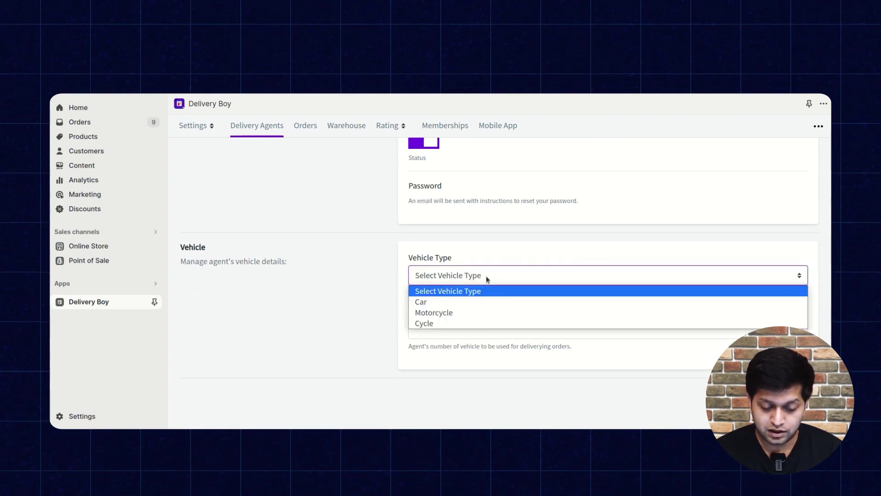
left_click(376, 303)
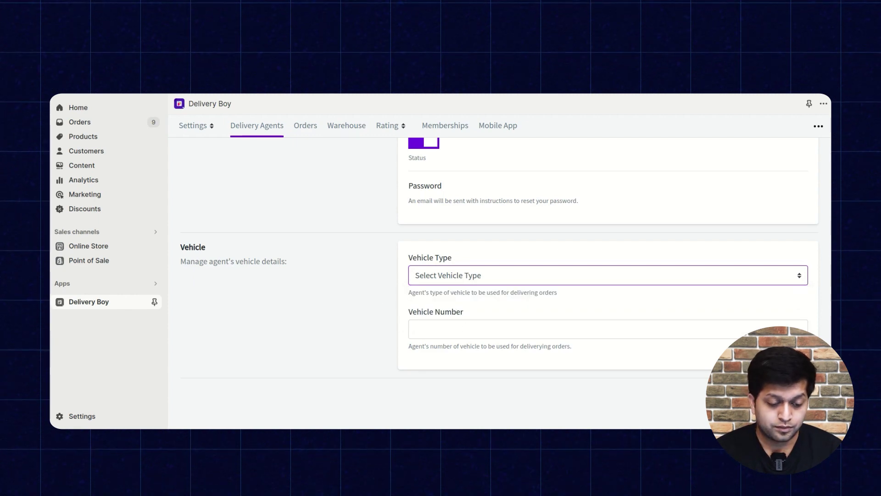
left_click(278, 133)
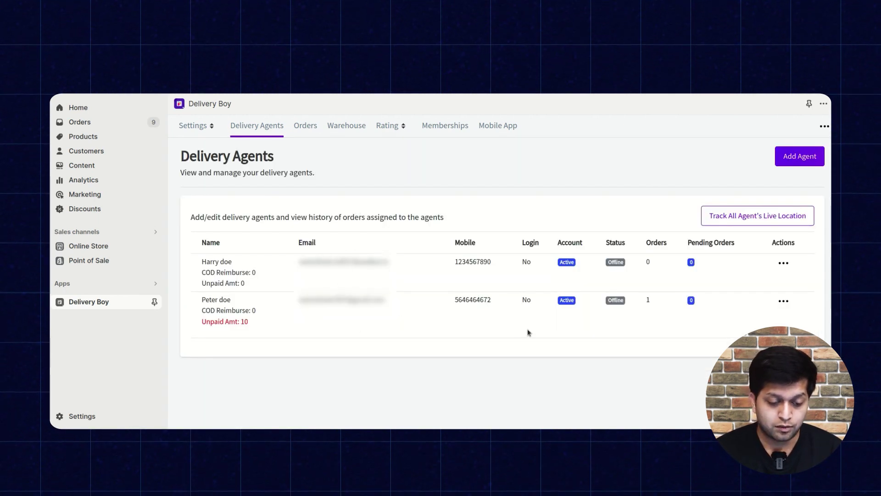
Go from the Delivery Boy Orders list to the Warehouses page showing the Delhi airport default warehouse.
left_click(306, 126)
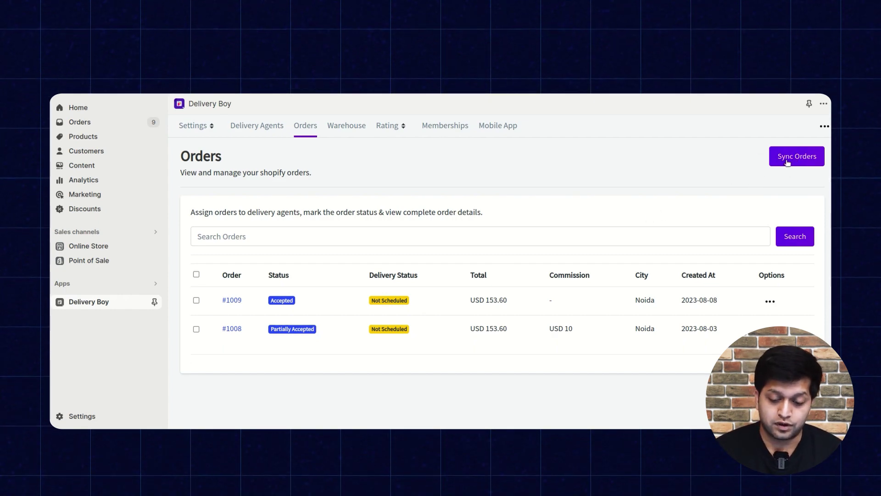
left_click(352, 128)
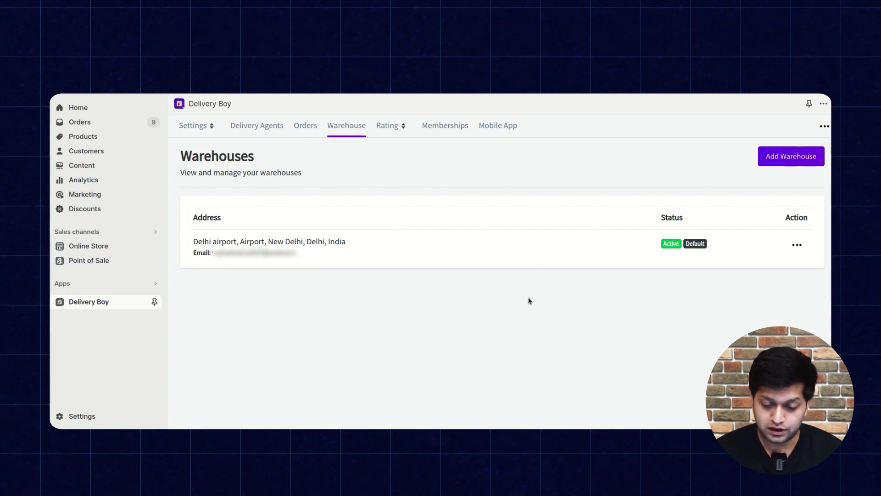
Check Customer Rating and Agent Rating, then view Membership Plans with the $15/month PRO plan active.
left_click(393, 124)
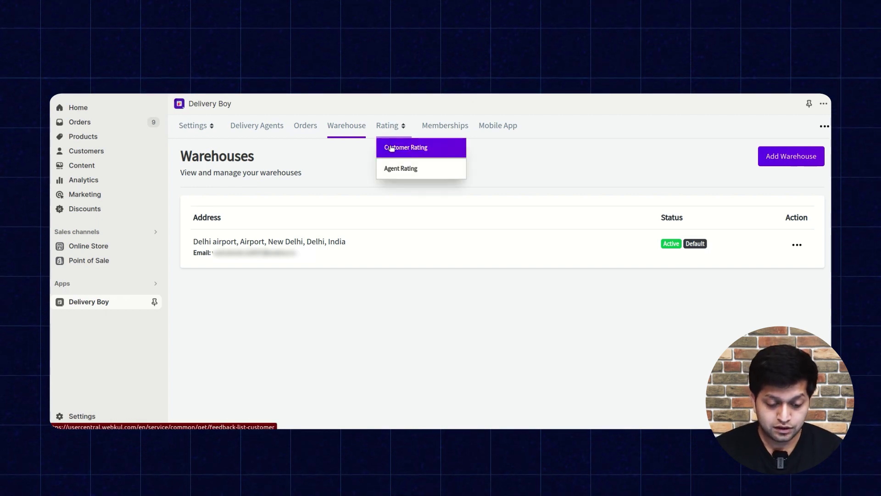
left_click(391, 148)
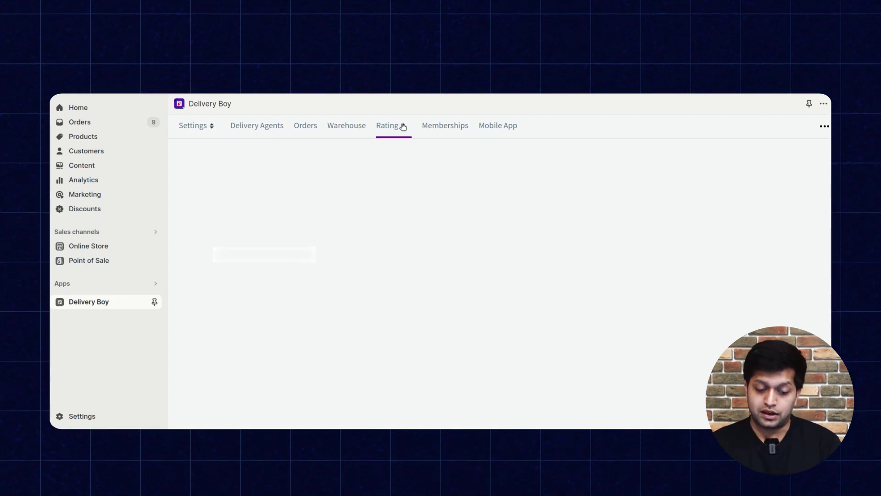
left_click(403, 127)
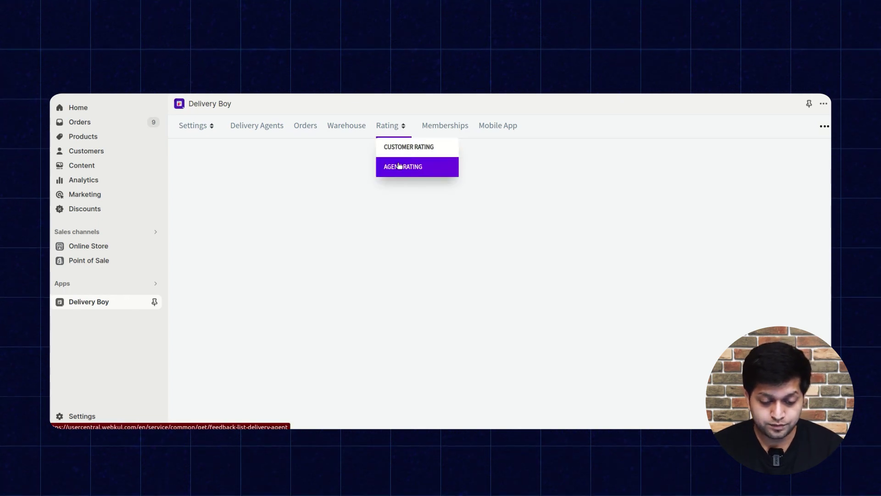
left_click(399, 165)
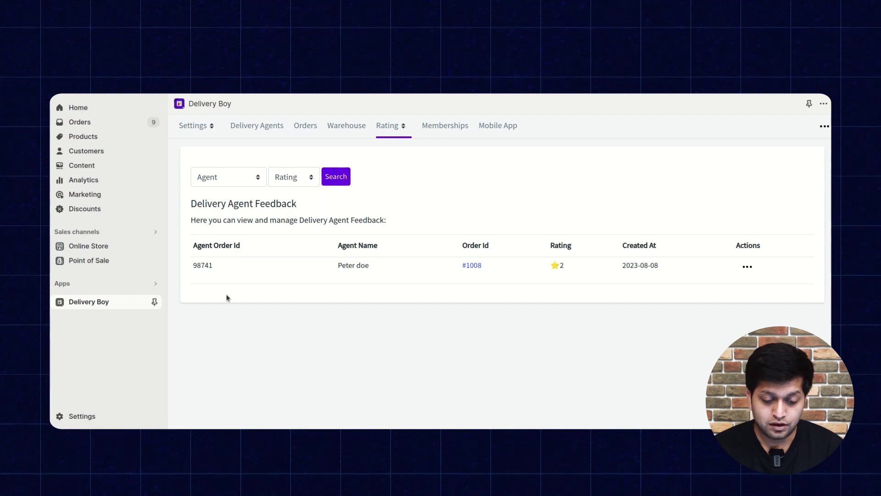
left_click(448, 125)
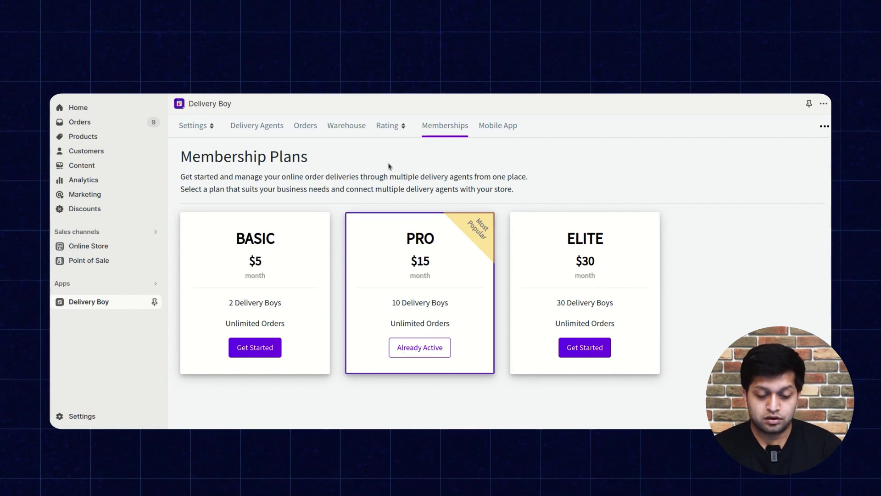
Show the Download Mobile App page with Android and iOS QR codes and the Instructions section.
left_click(491, 130)
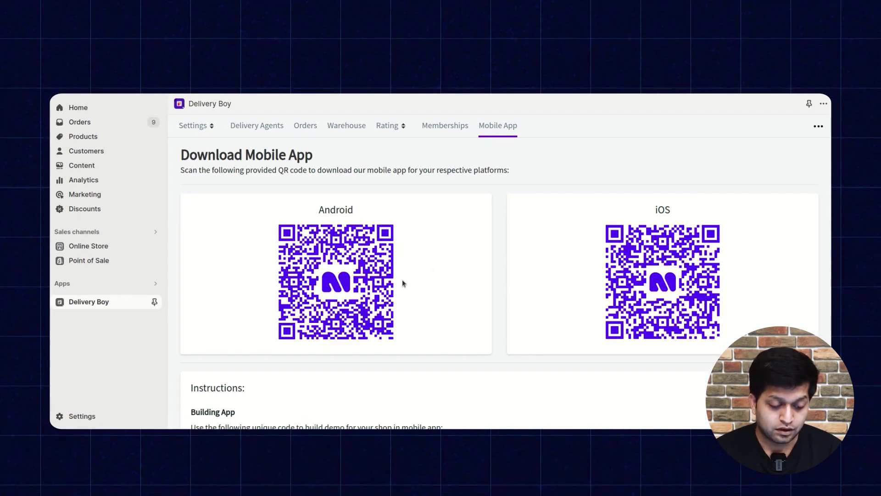
scroll(402, 279, "down", 3)
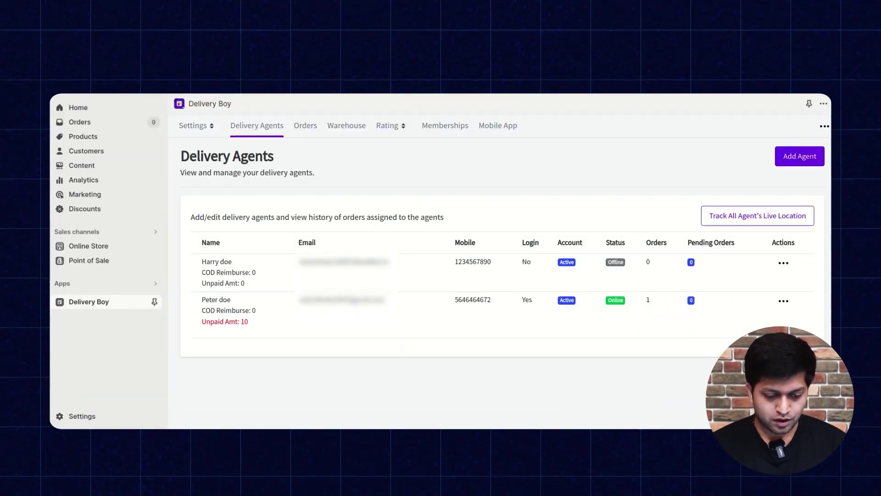
Return to the Delivery Boy Orders list and bring up the options menu on order #1009.
left_click(312, 129)
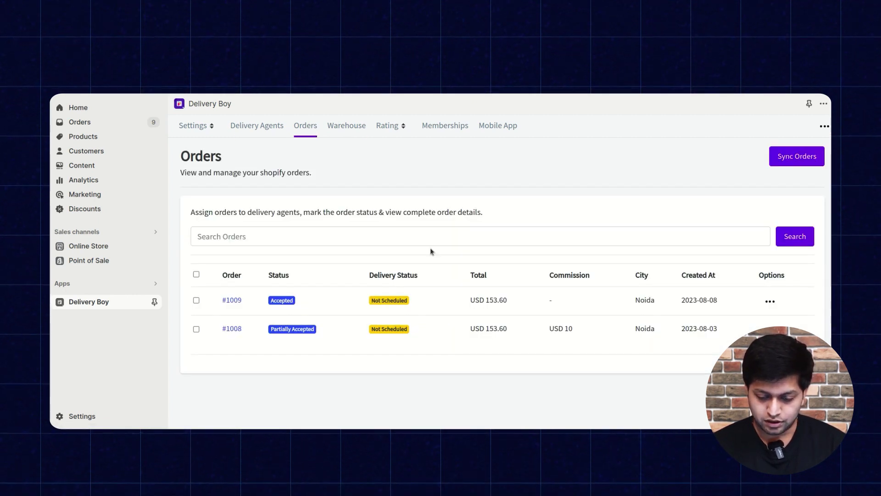
left_click(767, 303)
View order #1009's details and select all three Not Assigned Gramophone line items.
left_click(753, 318)
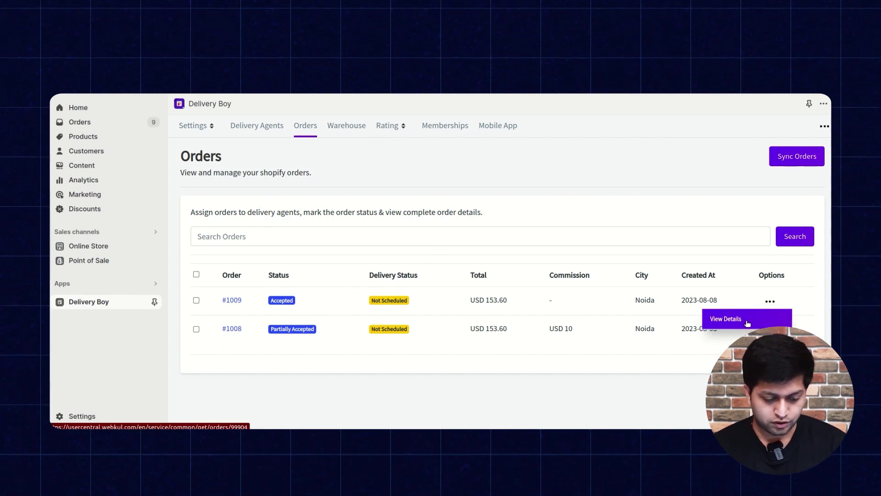
scroll(441, 283, "down", 10)
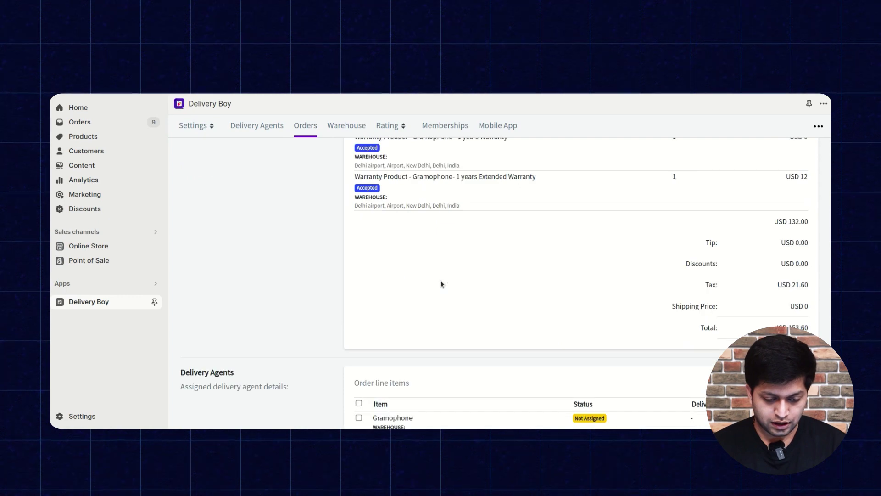
scroll(442, 284, "up", 3)
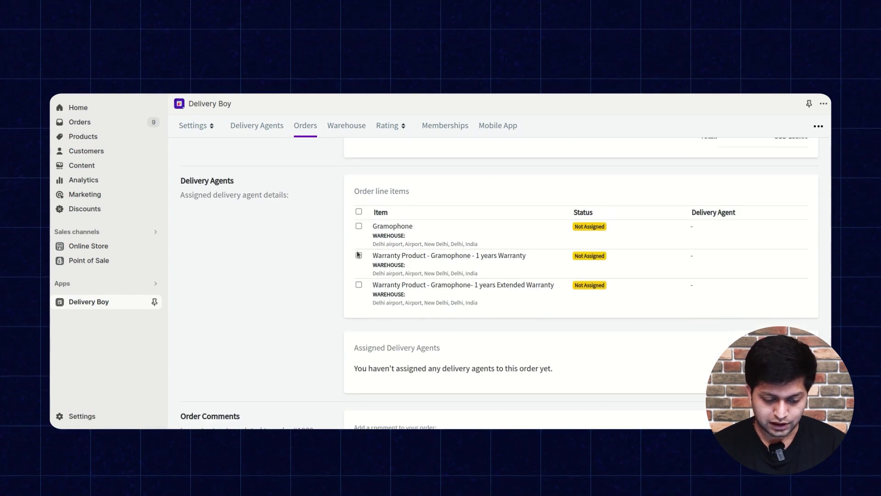
left_click(359, 212)
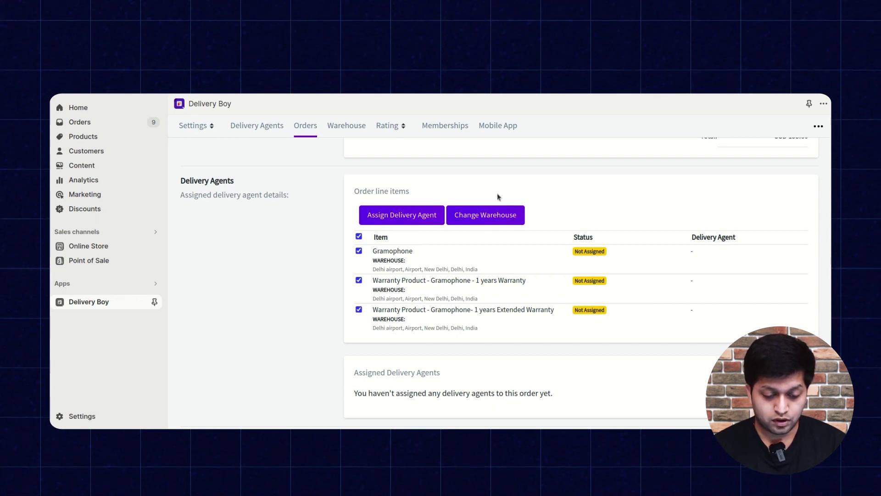
Assign the selected #1009 line items to the online delivery agent.
left_click(421, 216)
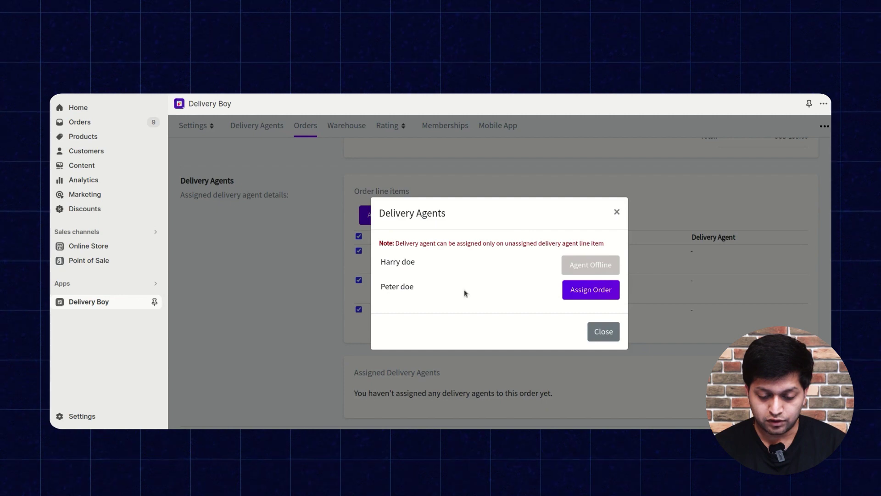
left_click(587, 290)
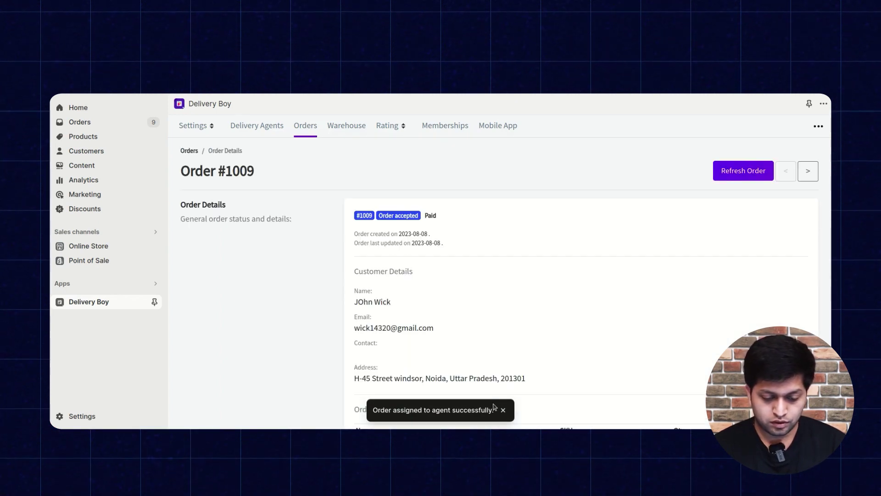
scroll(585, 349, "down", 5)
Scroll order #1009's details down to the Delivery Agents section.
scroll(583, 349, "down", 3)
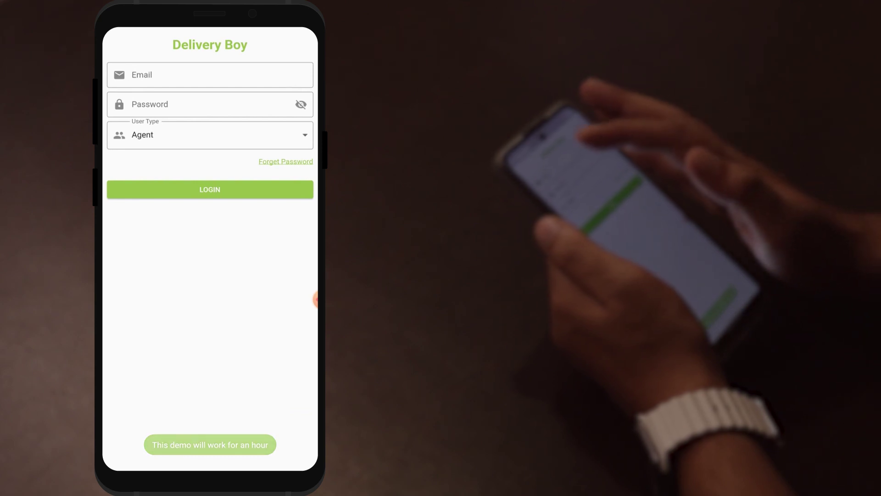
Log into the mobile app with the agent's email and account password, user type Agent.
left_click(211, 75)
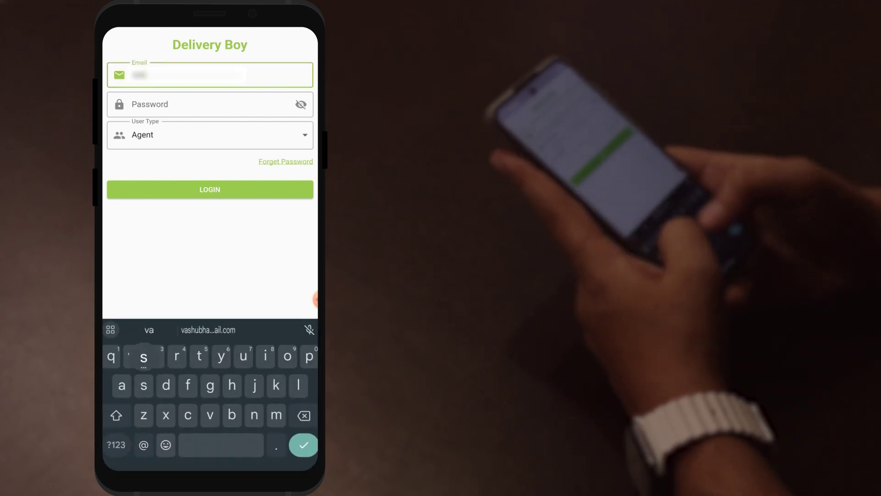
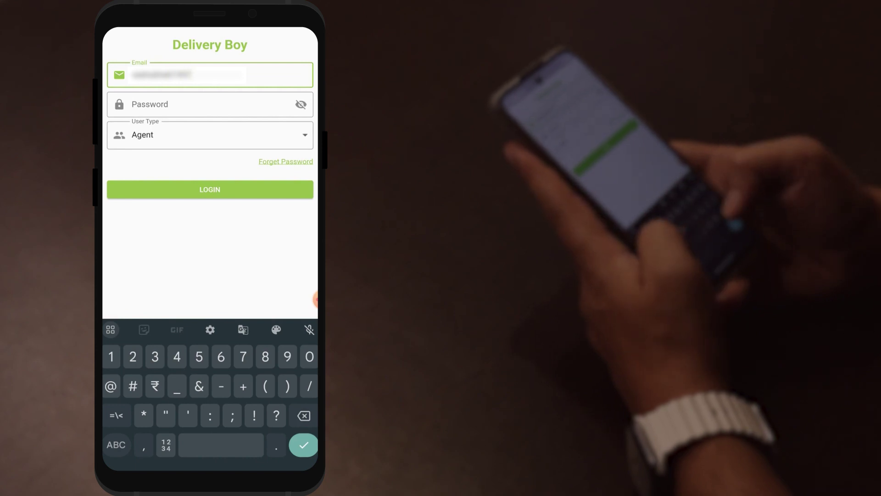
left_click(212, 105)
type("•••••••••")
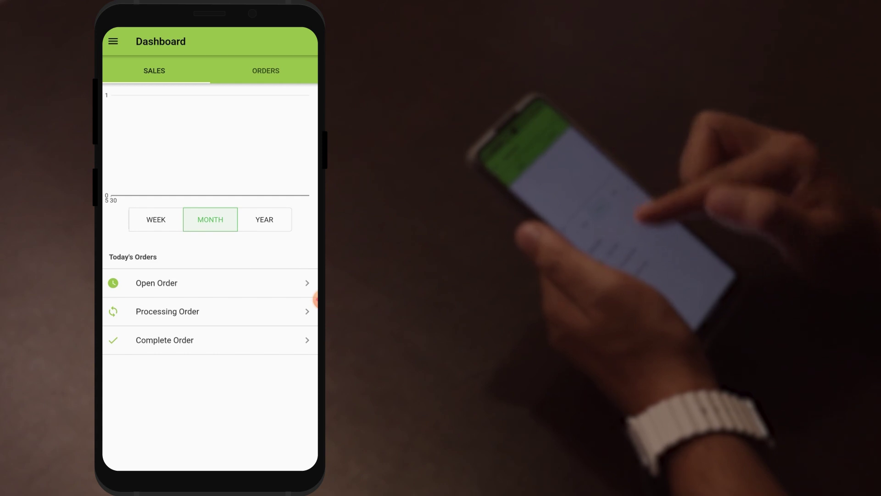
Look through the Open, Processing and Complete order lists, returning to the dashboard each time.
left_click(276, 283)
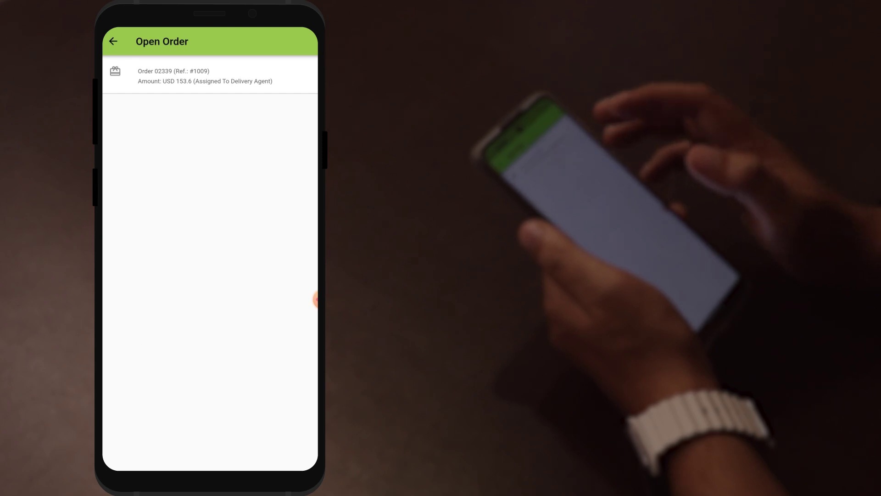
key("Escape")
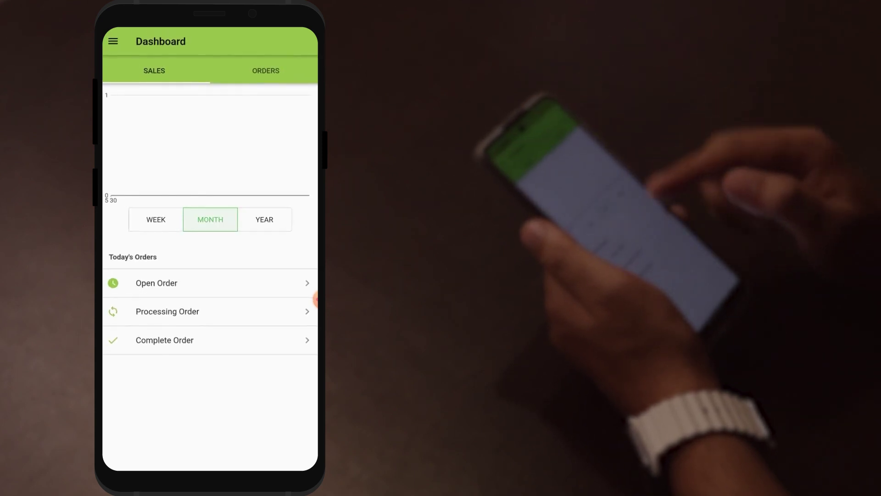
left_click(266, 315)
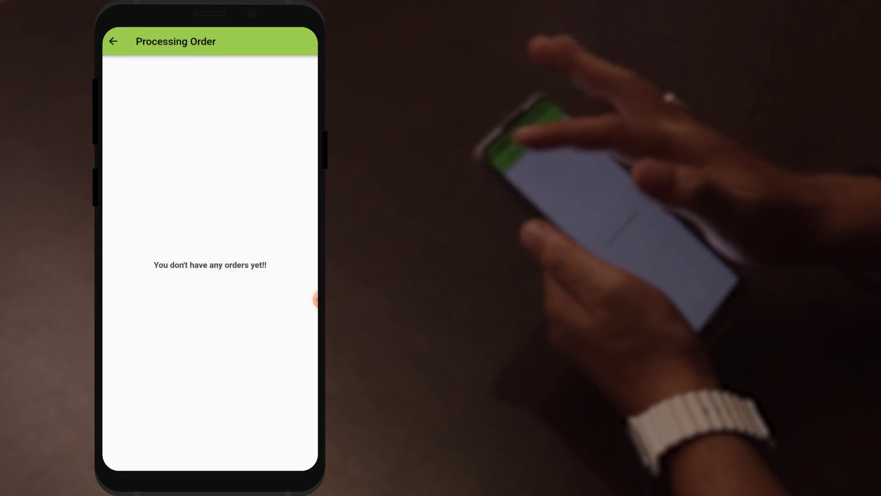
key("Escape")
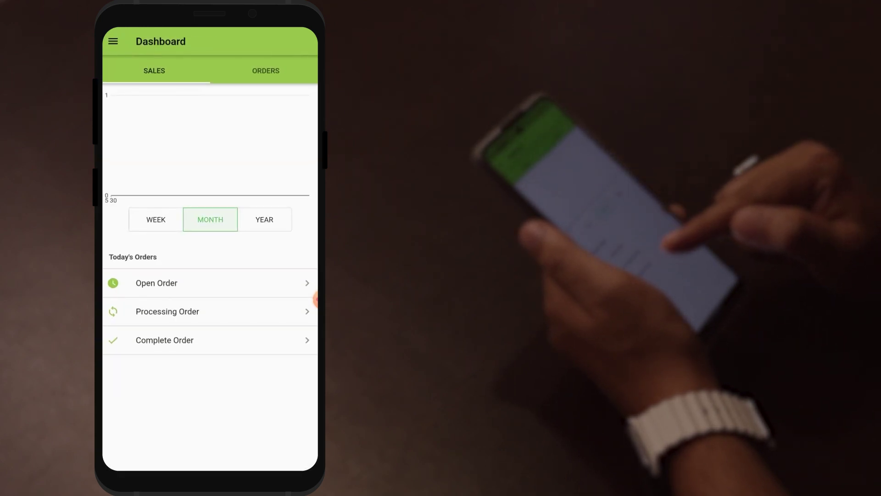
left_click(240, 341)
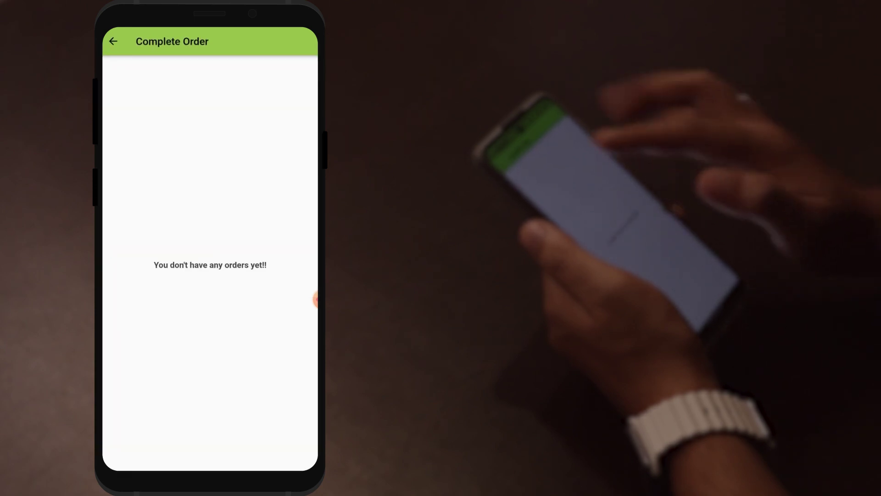
key("Escape")
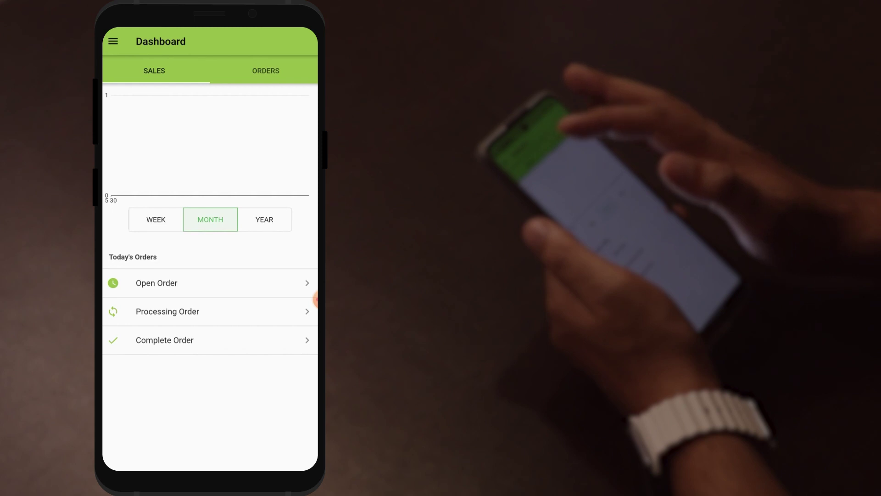
Toggle the dashboard chart between ORDERS and SALES, then show the navigation menu.
left_click(266, 70)
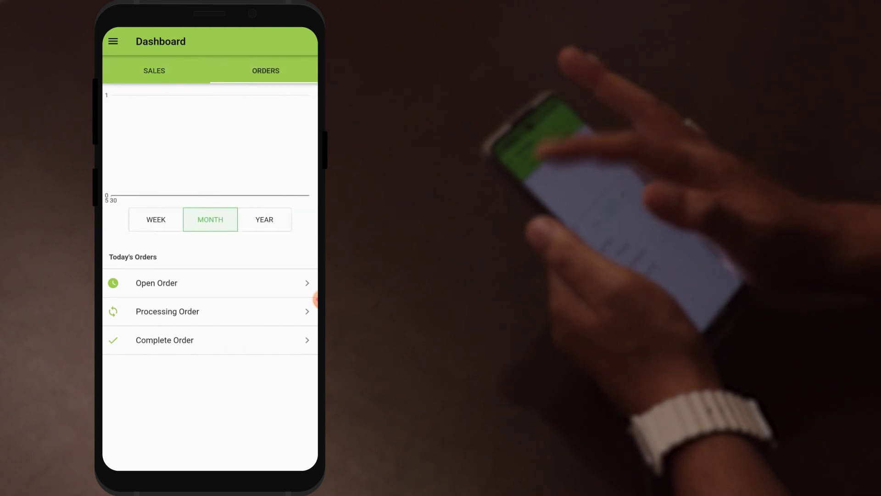
left_click(154, 70)
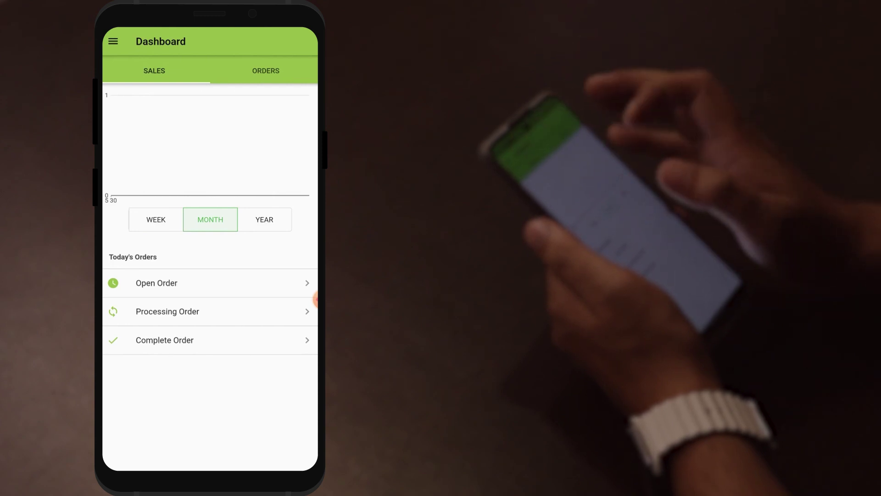
left_click(113, 41)
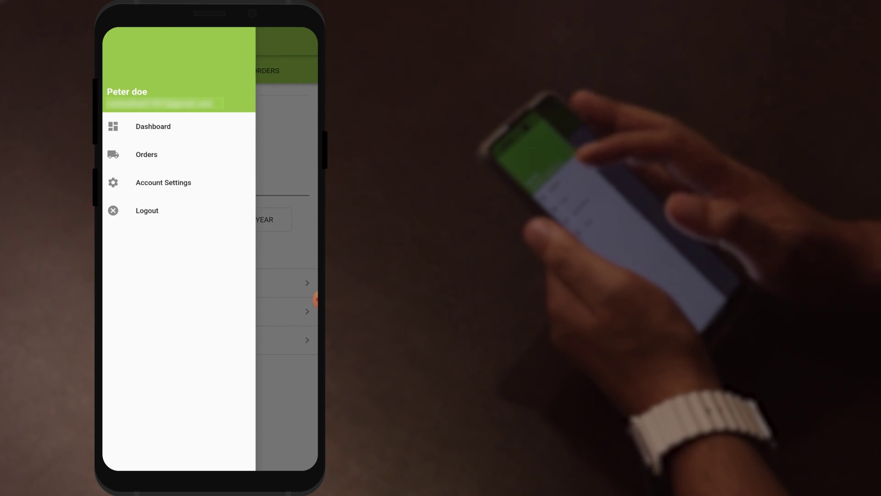
View the agent's Orders list, then the Account Settings page with vehicle Car and payment settings.
left_click(153, 126)
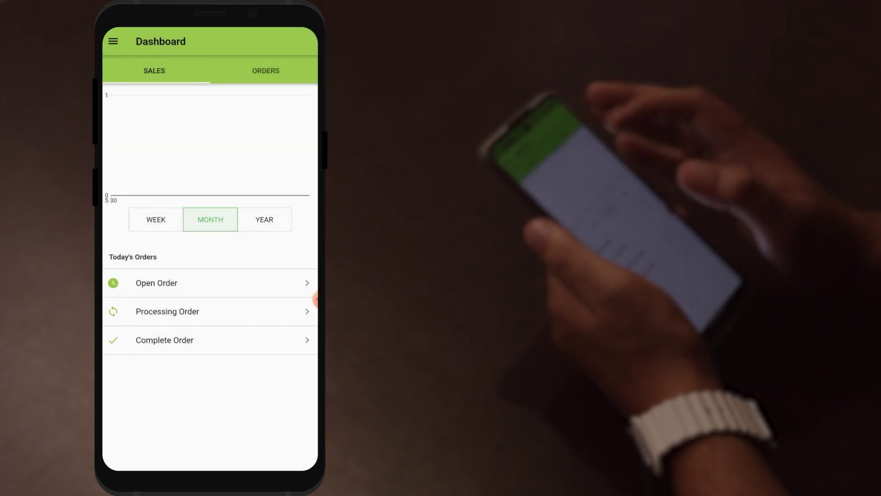
left_click(113, 42)
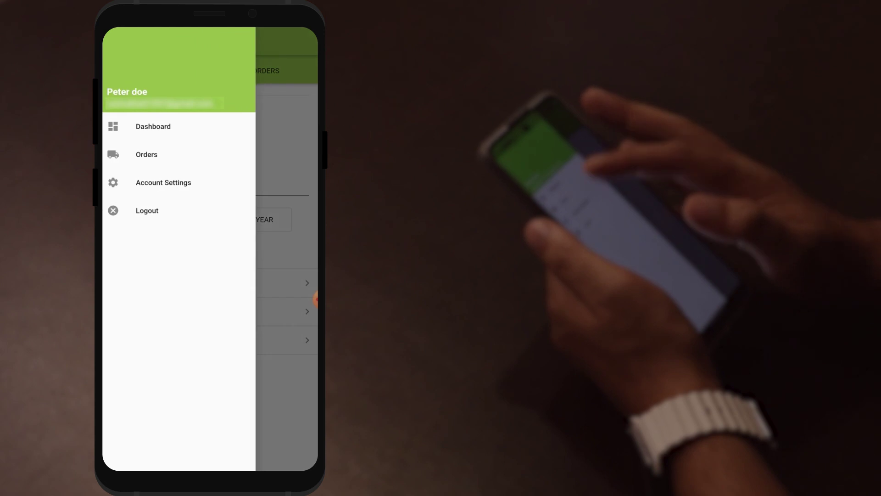
left_click(146, 154)
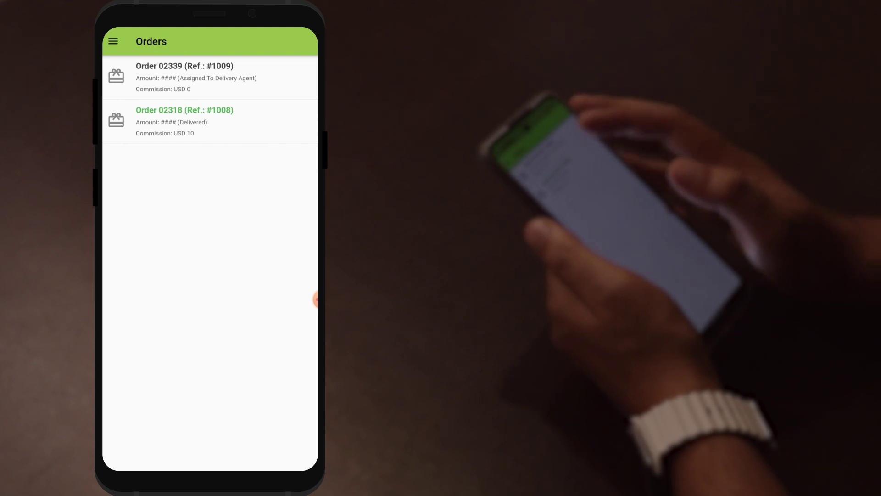
left_click(113, 42)
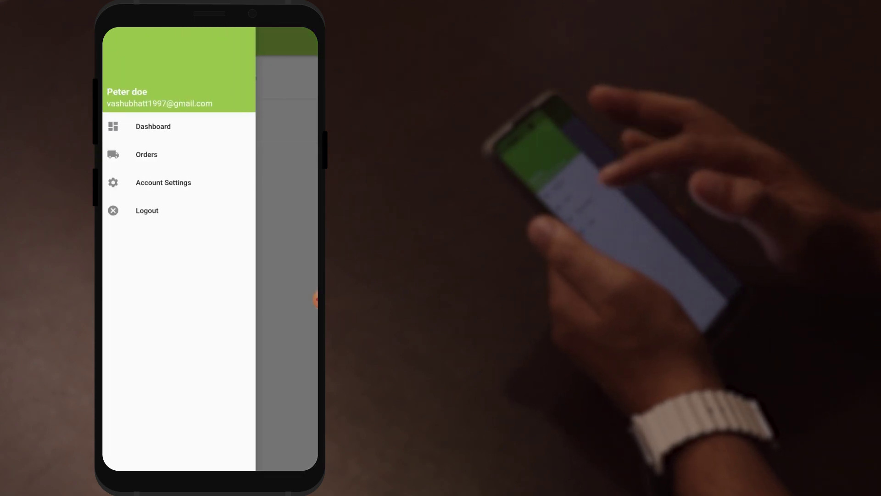
left_click(163, 182)
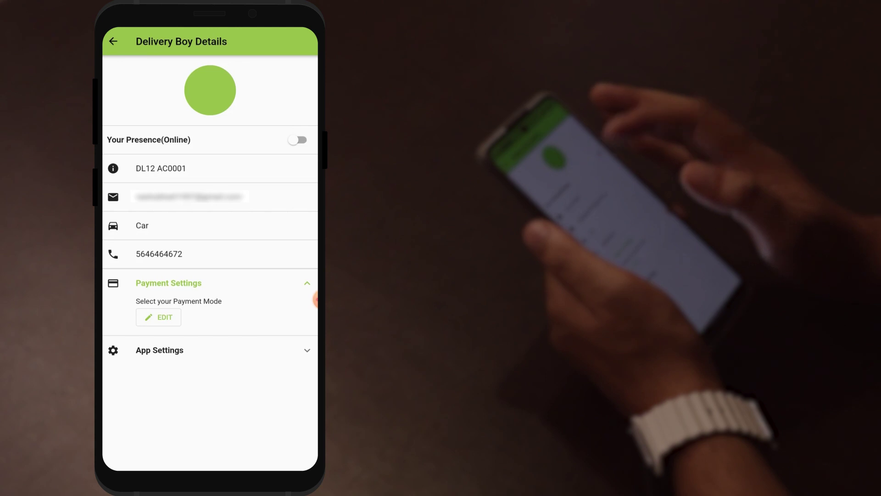
Set the agent online, turn Dark Theme on and back off, then return to the app section menu.
left_click(297, 139)
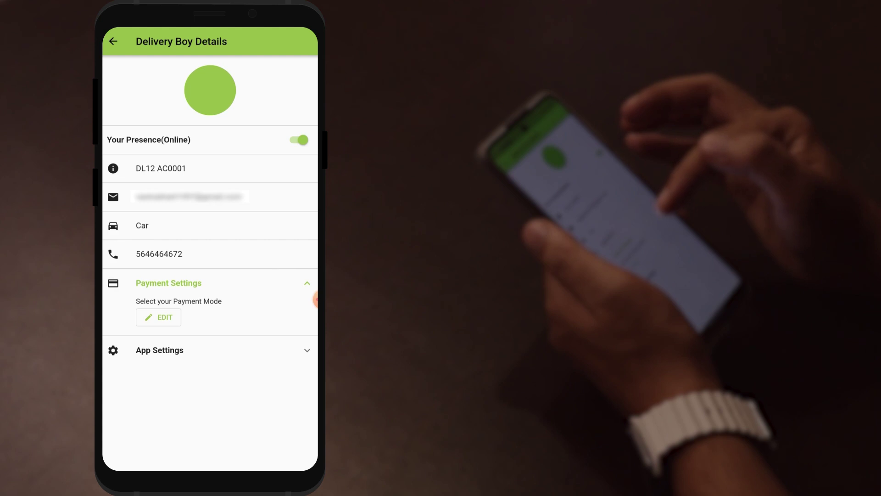
left_click(303, 350)
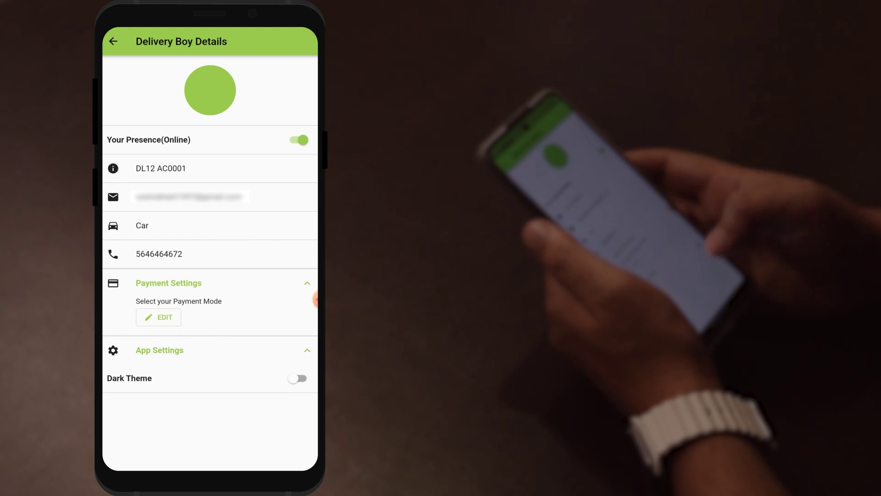
left_click(298, 378)
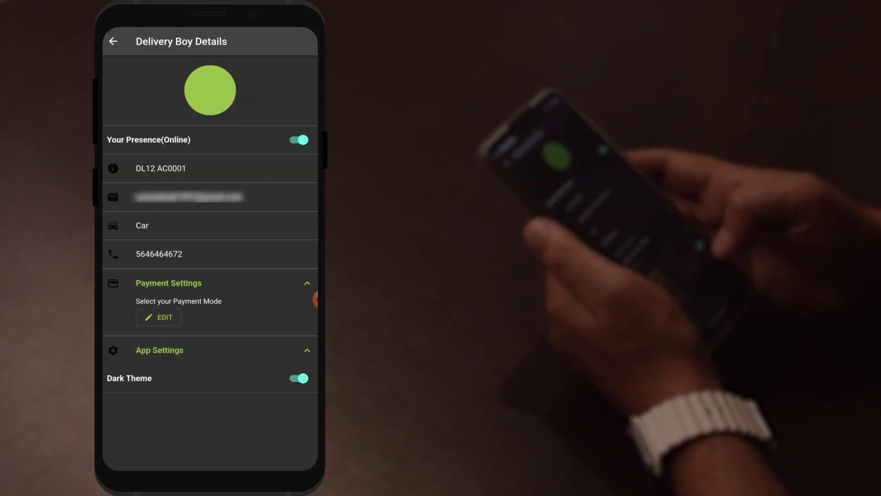
left_click(297, 378)
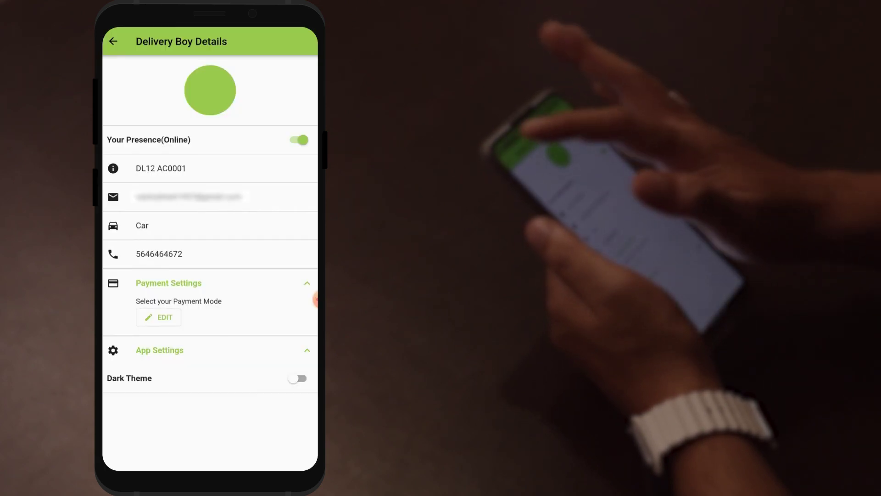
left_click(113, 41)
left_click(112, 41)
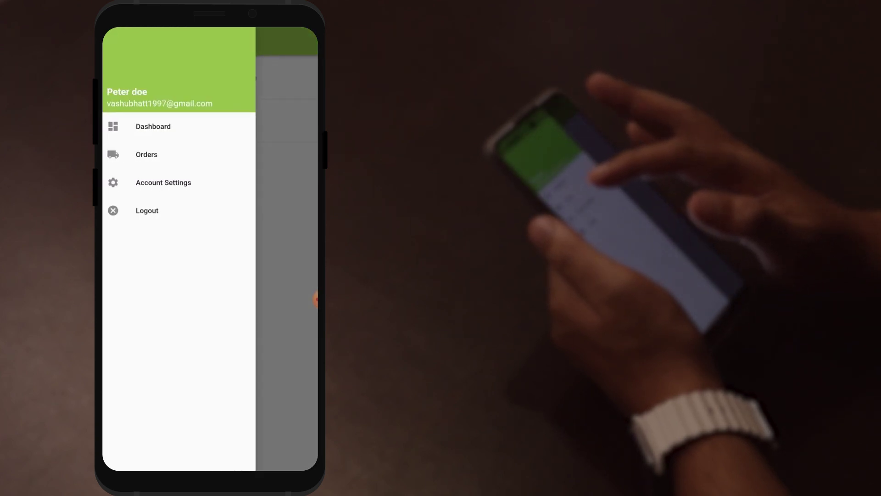
Accept order 02339 (Ref. #1009) from the orders list.
key("Escape")
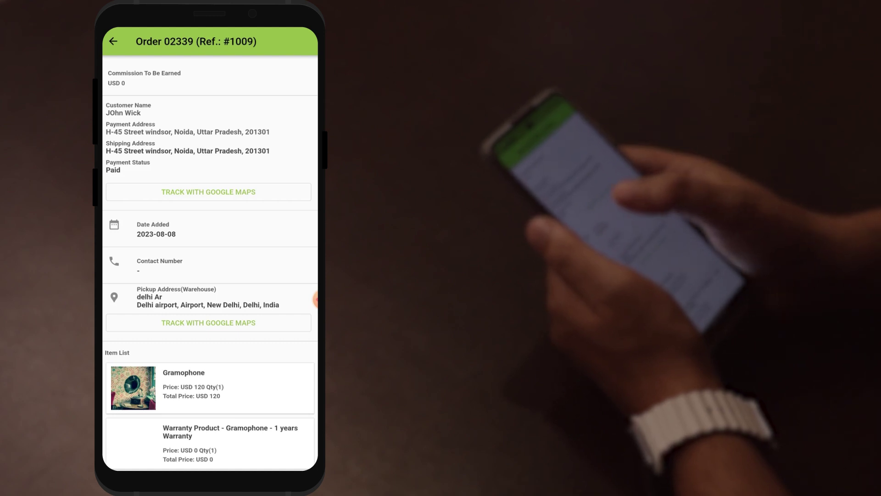
scroll(210, 261, "down", 3)
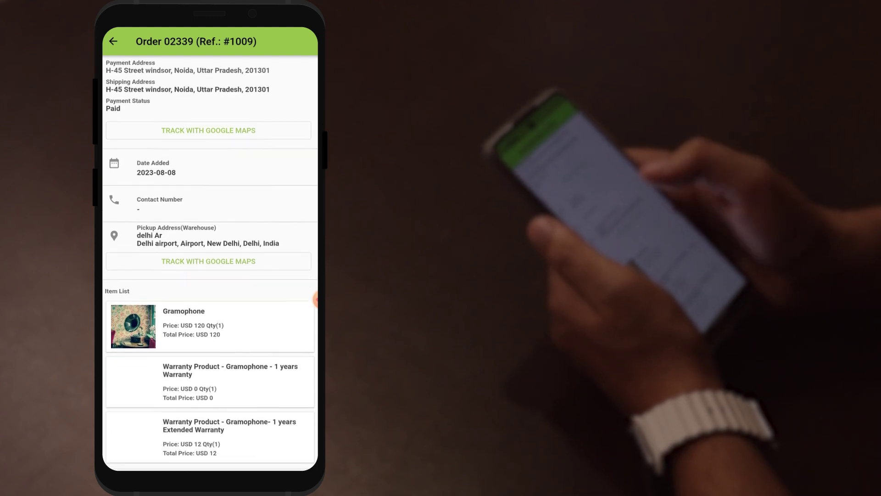
scroll(210, 260, "down", 5)
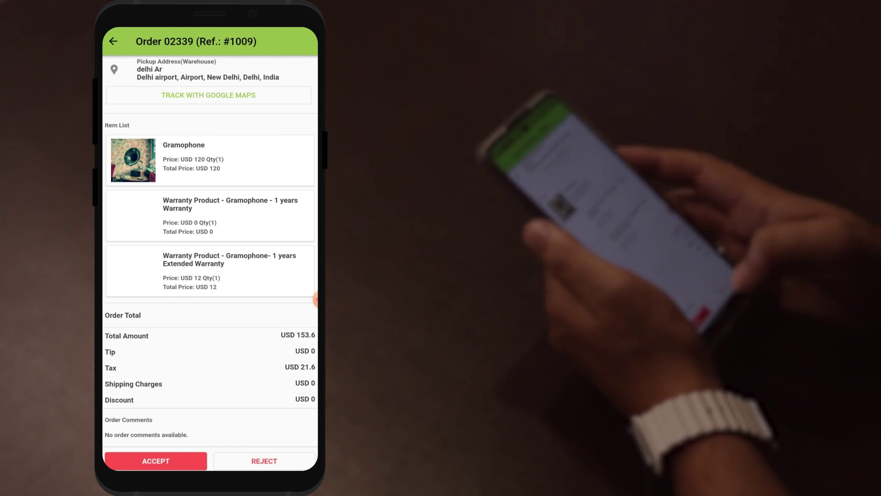
left_click(155, 461)
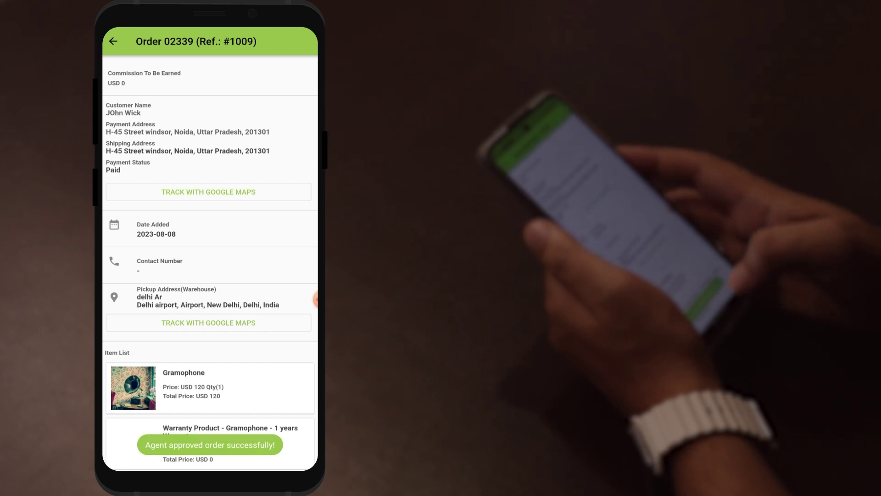
Mark order #1009 as picked up.
scroll(210, 261, "down", 5)
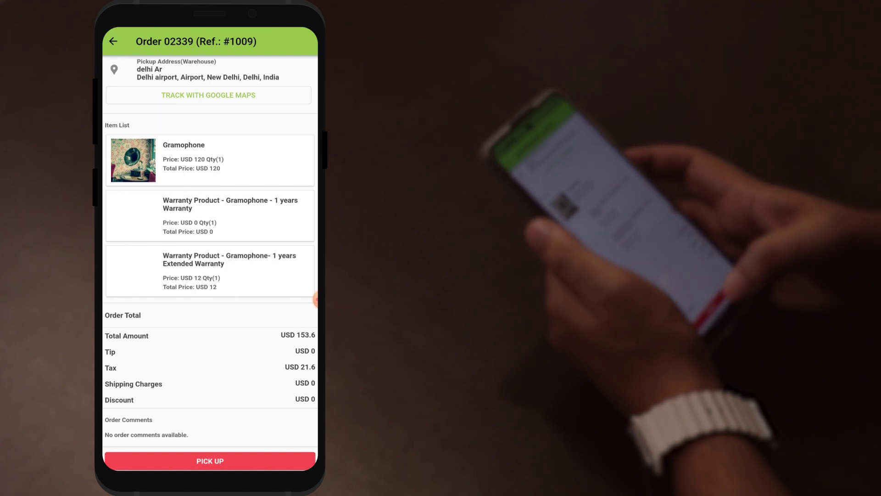
left_click(209, 461)
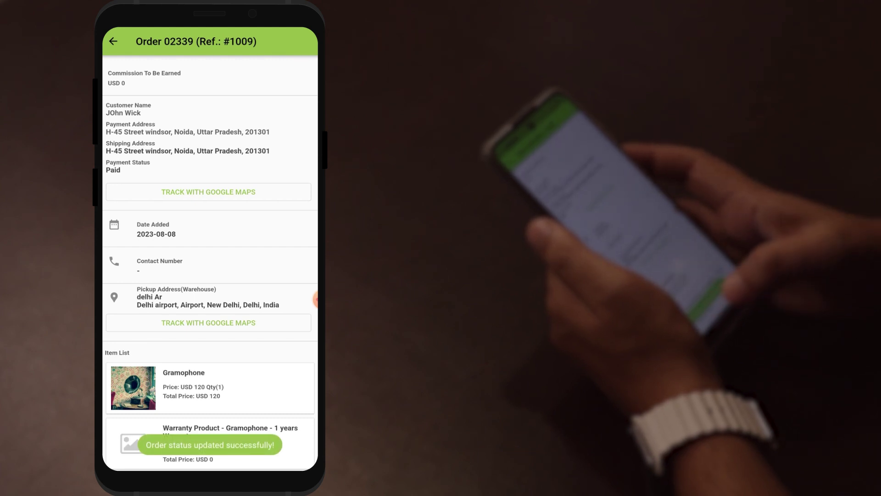
scroll(210, 262, "down", 5)
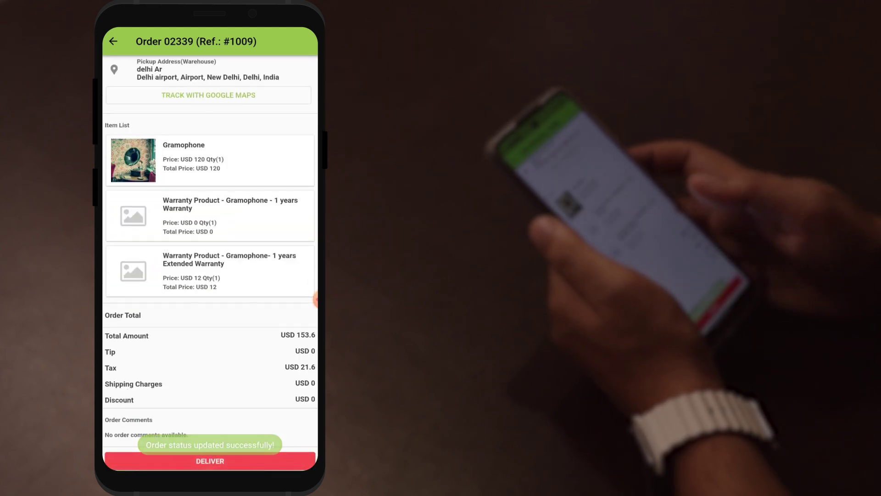